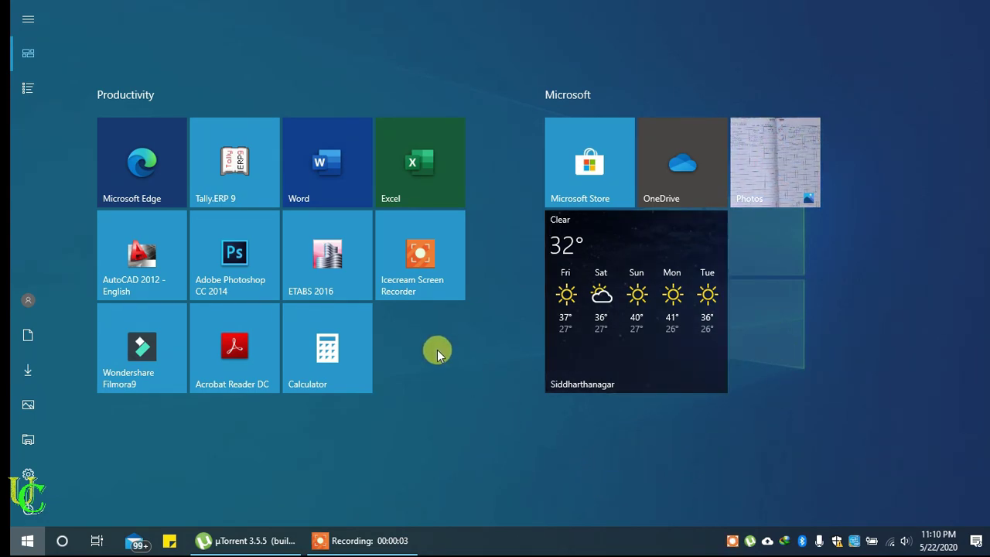
Step: Launch Edge and load the linkedin.com welcome page
{"action": "left_click", "coordinate": [138, 160]}
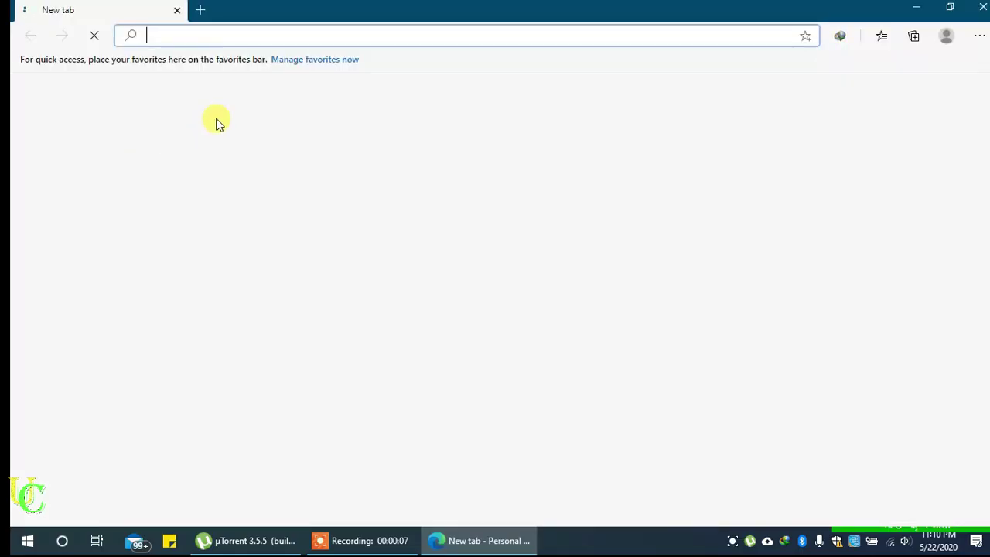
{"action": "type", "text": "linkedin.com"}
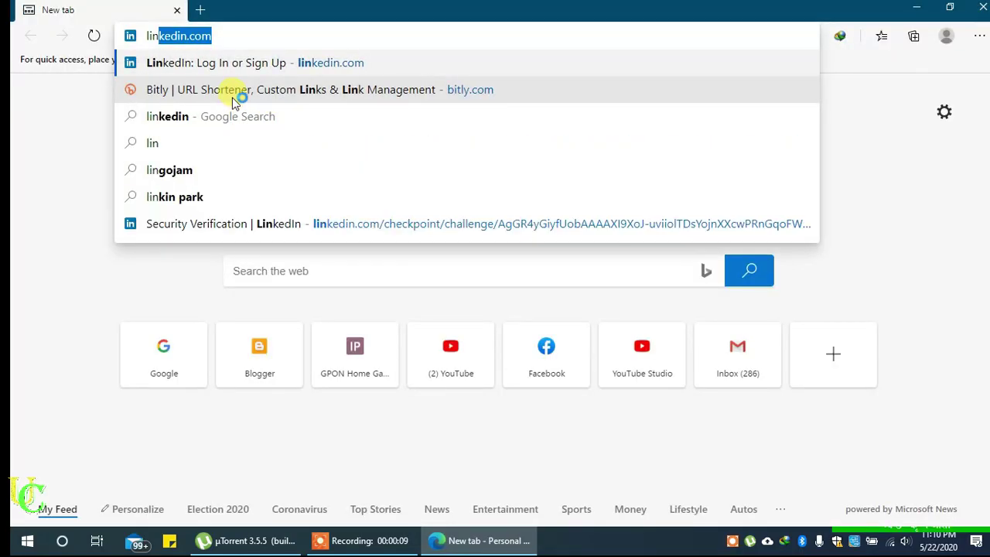
{"action": "key", "text": "Return"}
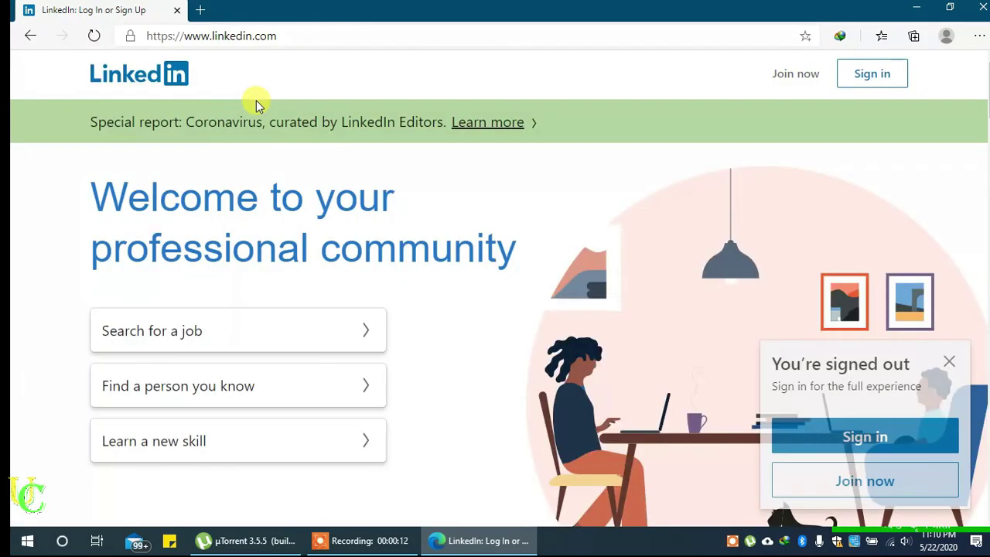
{"action": "scroll", "coordinate": [340, 275], "scroll_direction": "down", "scroll_amount": 4}
{"action": "scroll", "coordinate": [361, 280], "scroll_direction": "up", "scroll_amount": 4}
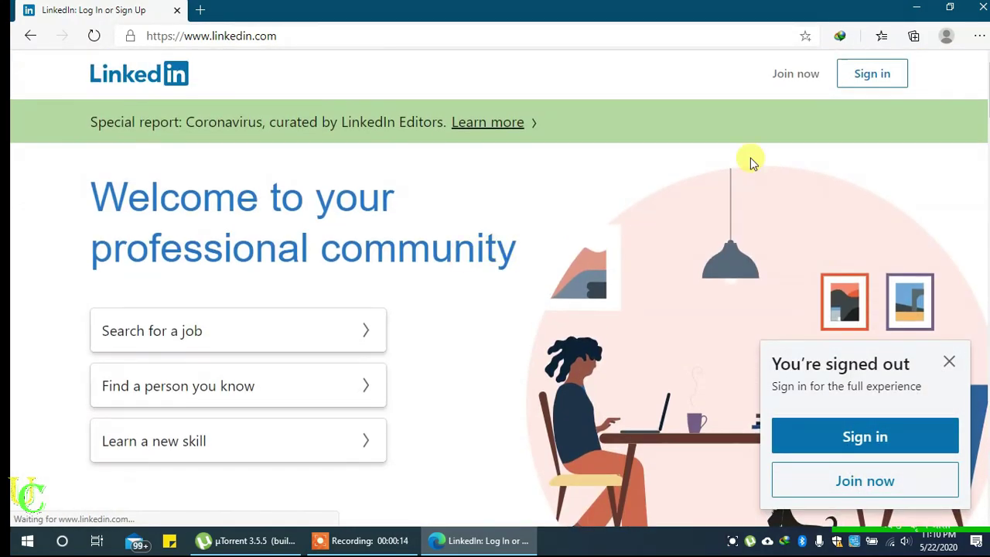
Step: On the LinkedIn sign-in page, enter the account e-mail and password
{"action": "left_click", "coordinate": [886, 75]}
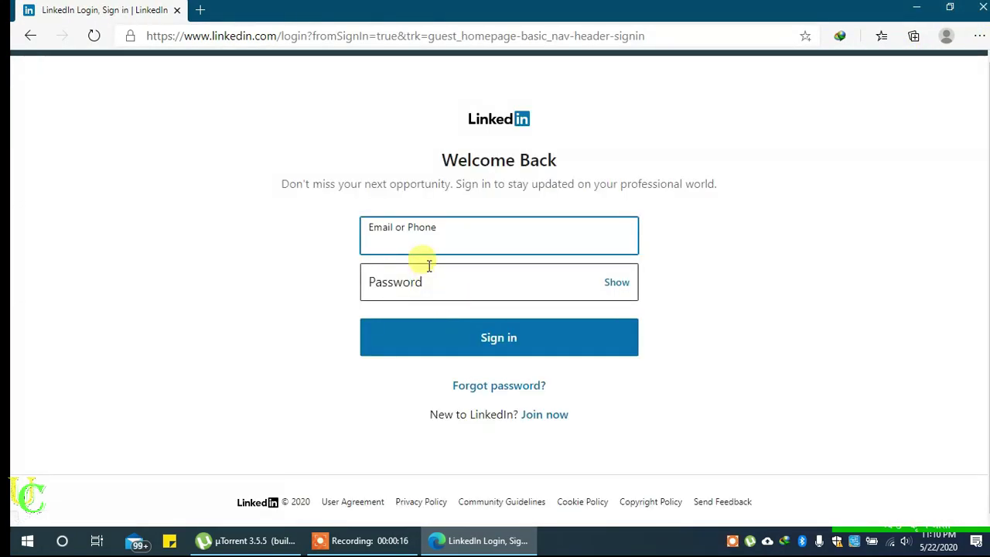
{"action": "key", "text": "ctrl+v"}
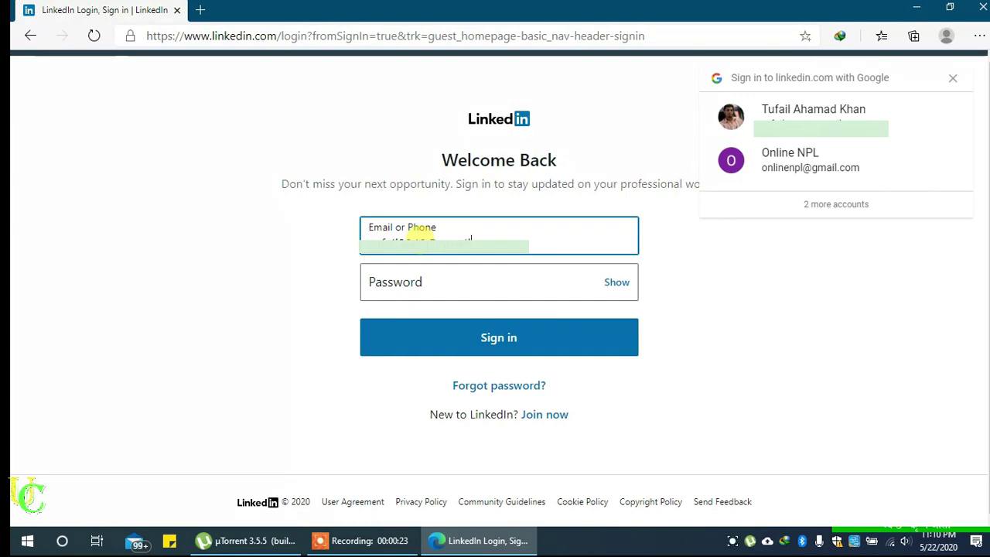
{"action": "key", "text": "Tab"}
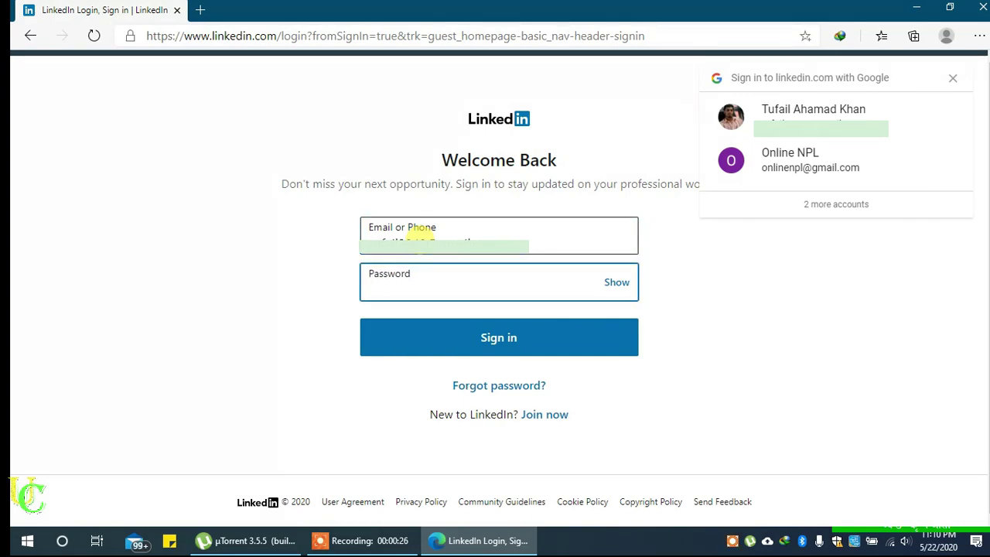
{"action": "type", "text": "••••••"}
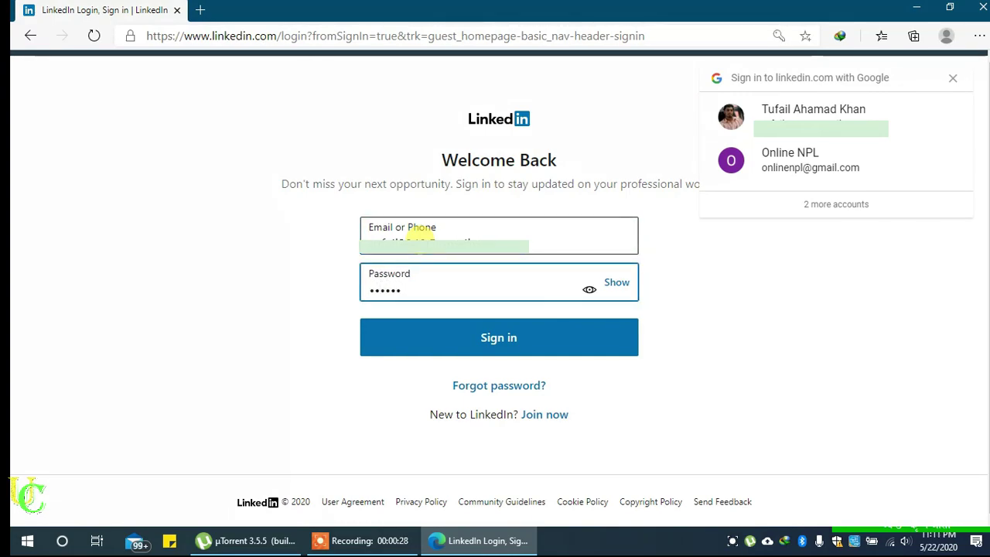
{"action": "type", "text": "••••••"}
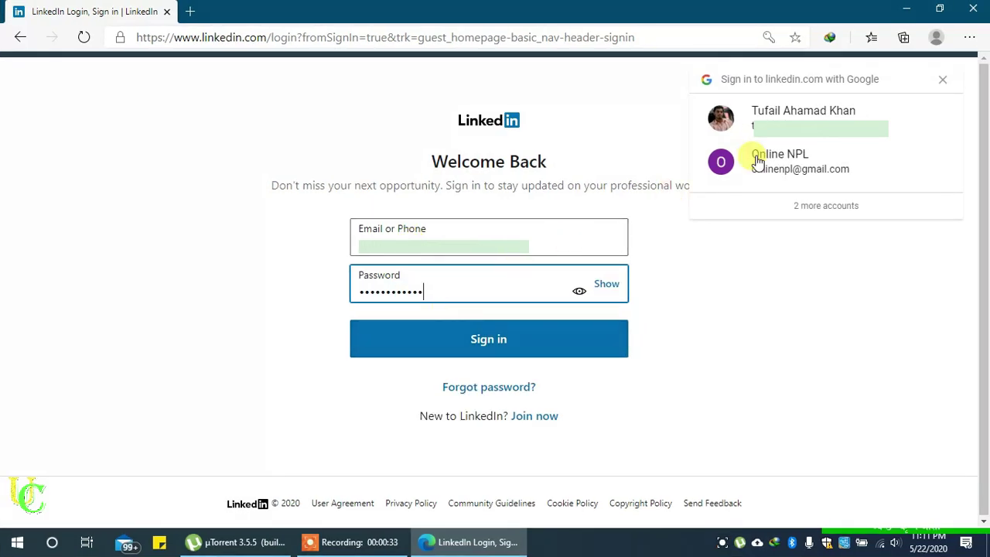
{"action": "left_click", "coordinate": [944, 82]}
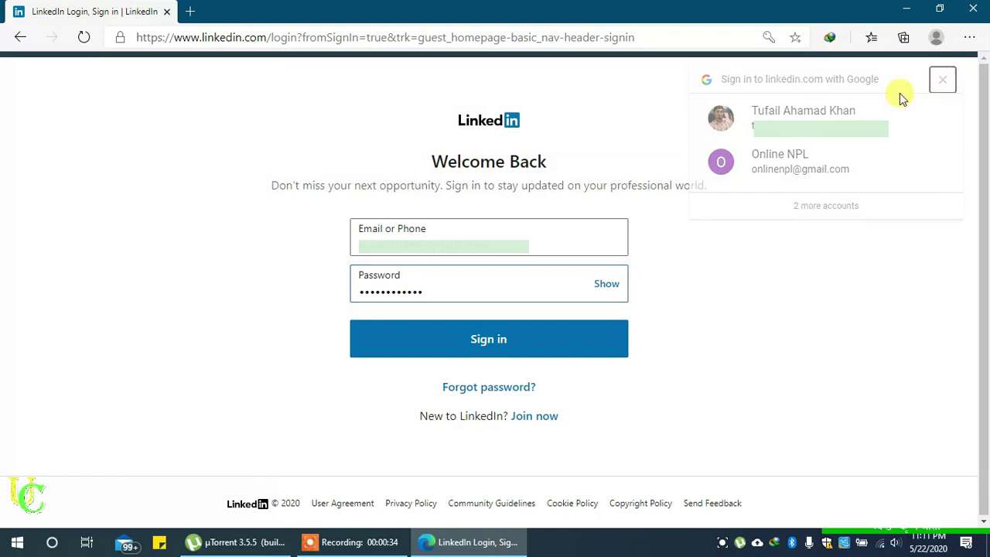
Step: Sign in, decline saving the password, and read the restriction notice's appeal and identity-verification lines
{"action": "left_click", "coordinate": [490, 344]}
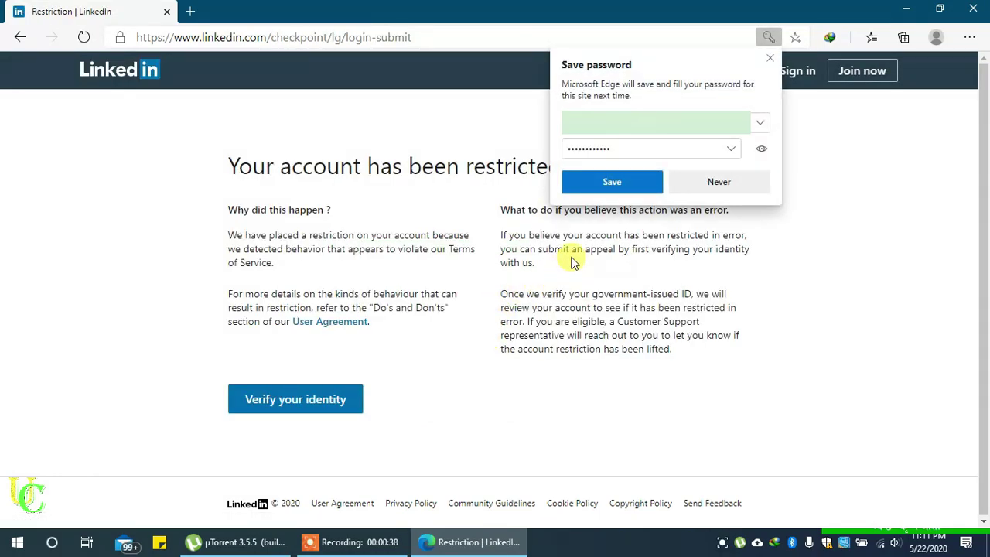
{"action": "left_click", "coordinate": [770, 62]}
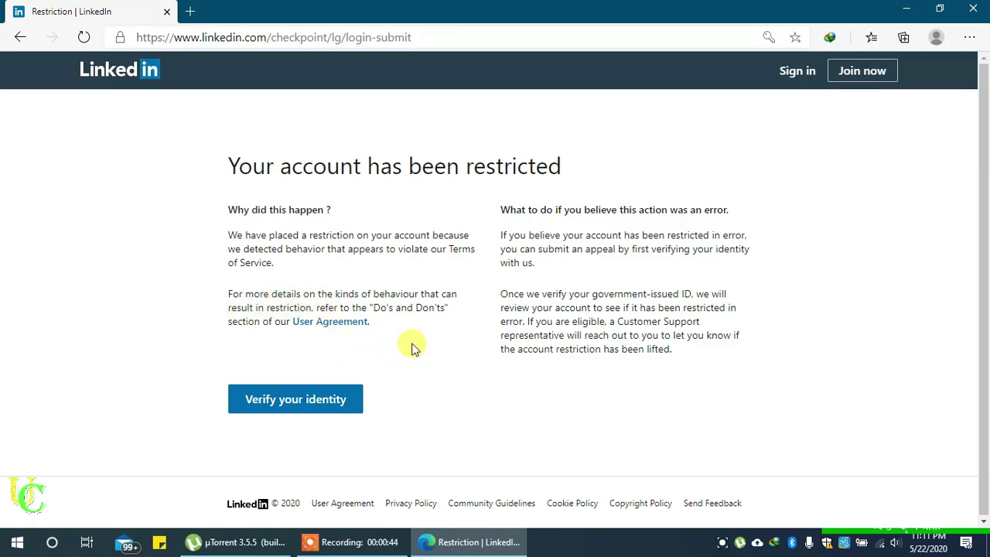
{"action": "left_click_drag", "start_coordinate": [501, 238], "coordinate": [697, 253]}
{"action": "left_click", "coordinate": [510, 250]}
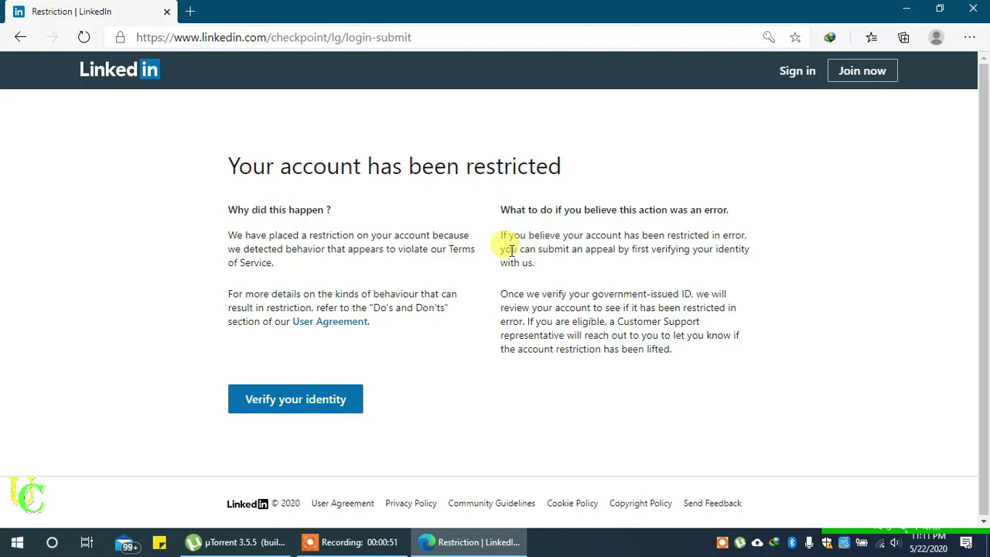
{"action": "left_click_drag", "start_coordinate": [516, 251], "coordinate": [581, 366]}
{"action": "left_click", "coordinate": [503, 288]}
{"action": "left_click", "coordinate": [604, 323]}
{"action": "left_click", "coordinate": [580, 366]}
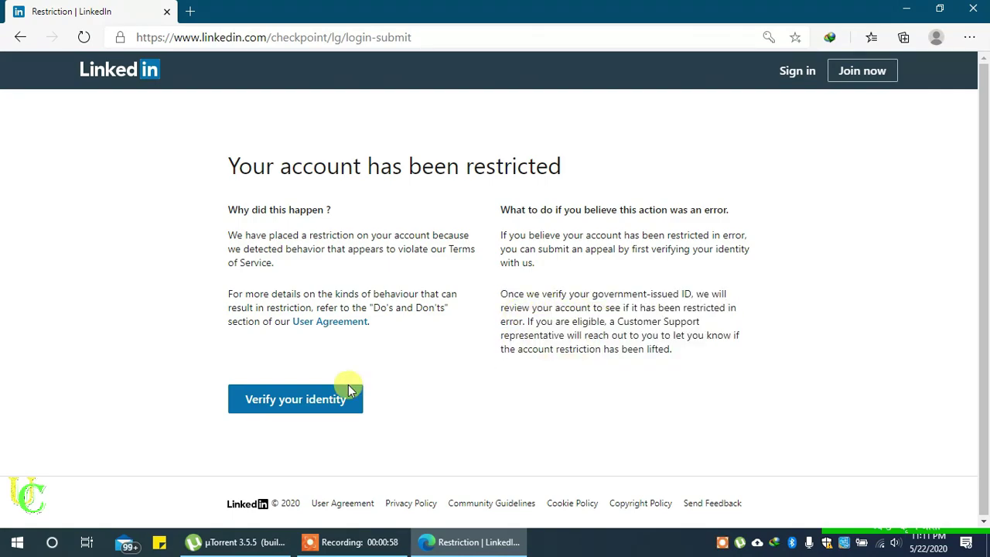
Step: Begin identity verification with Nepal as issuing country and Passport as the ID type
{"action": "left_click", "coordinate": [293, 402]}
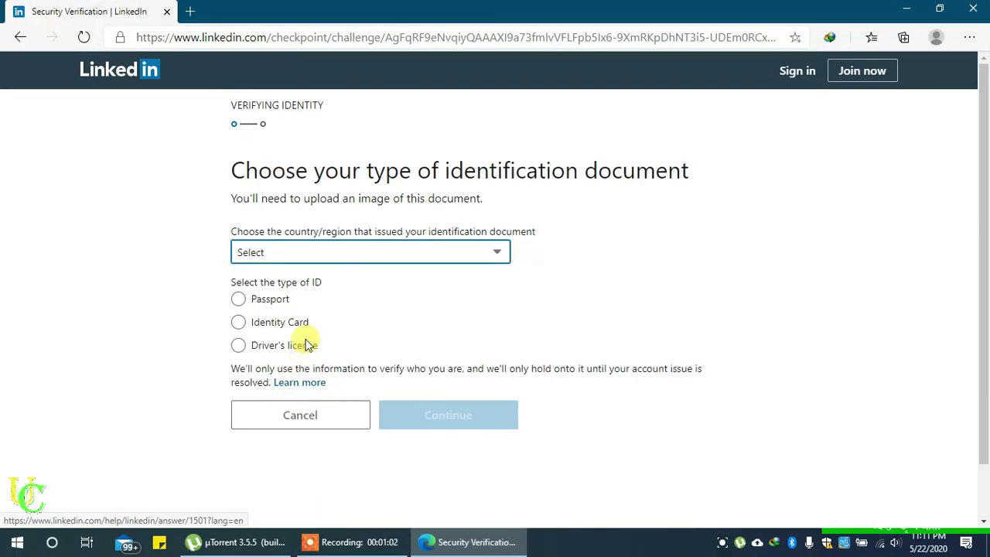
{"action": "left_click", "coordinate": [291, 255]}
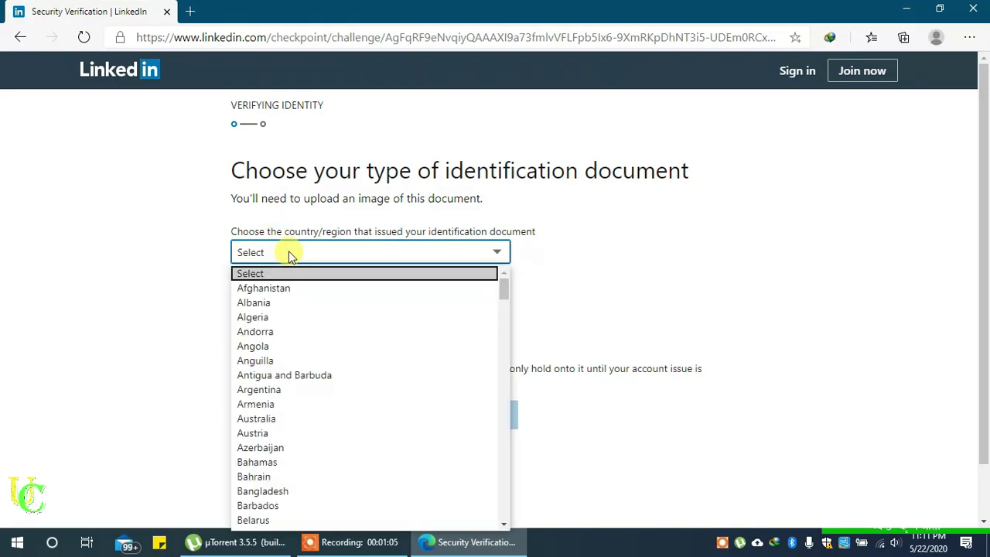
{"action": "type", "text": "nepal"}
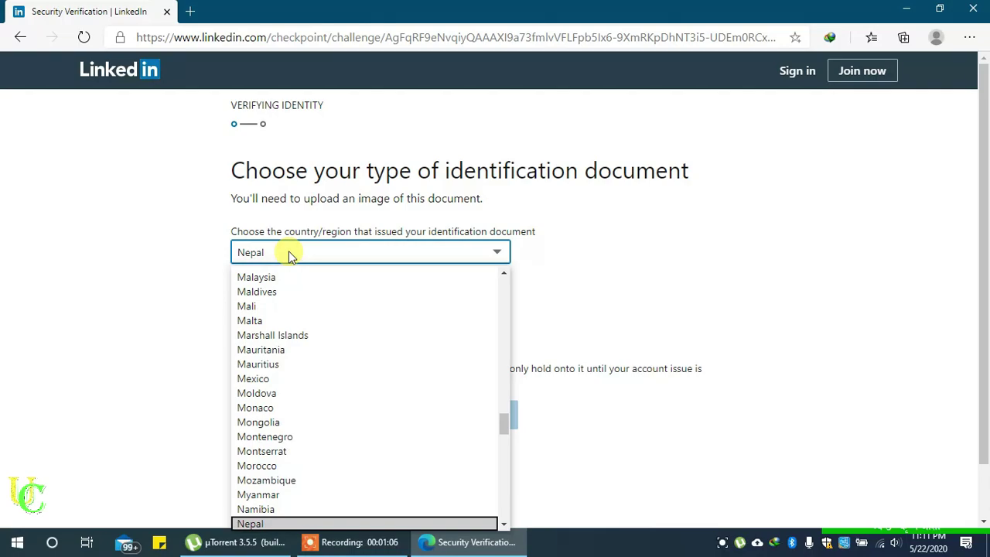
{"action": "key", "text": "Return"}
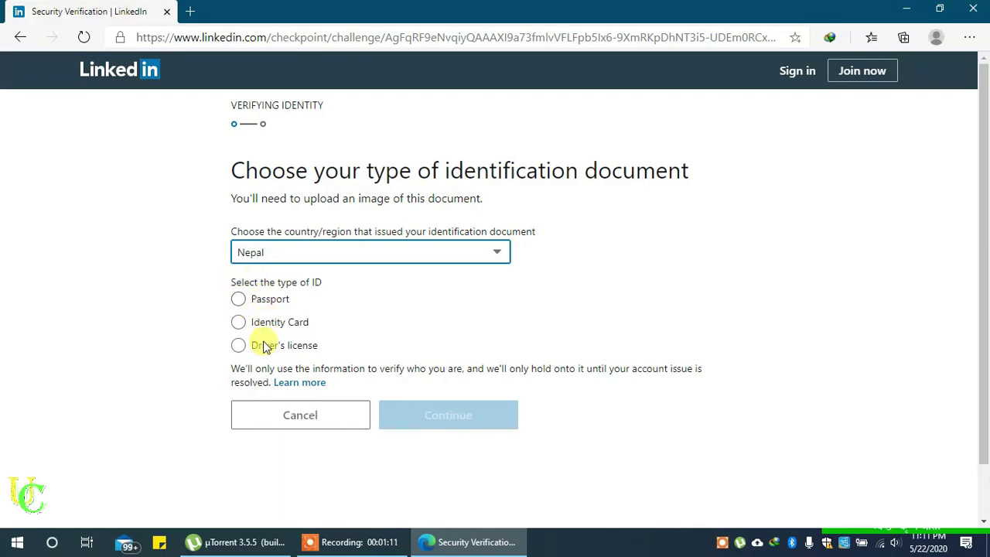
{"action": "left_click", "coordinate": [239, 299]}
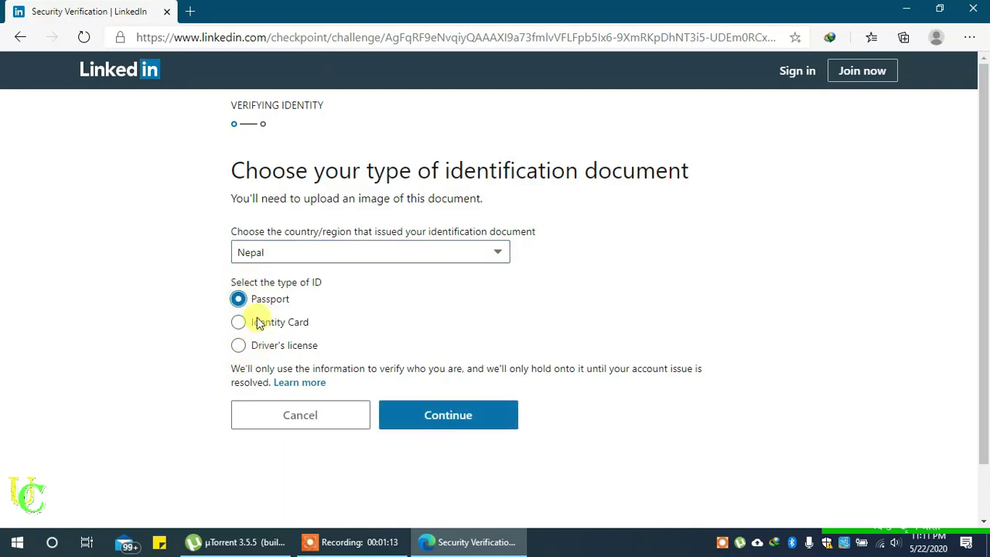
Step: Upload '2020_05_22 23_09 Office Lens.jpg' as the ID front and review the image requirements note
{"action": "left_click", "coordinate": [433, 418]}
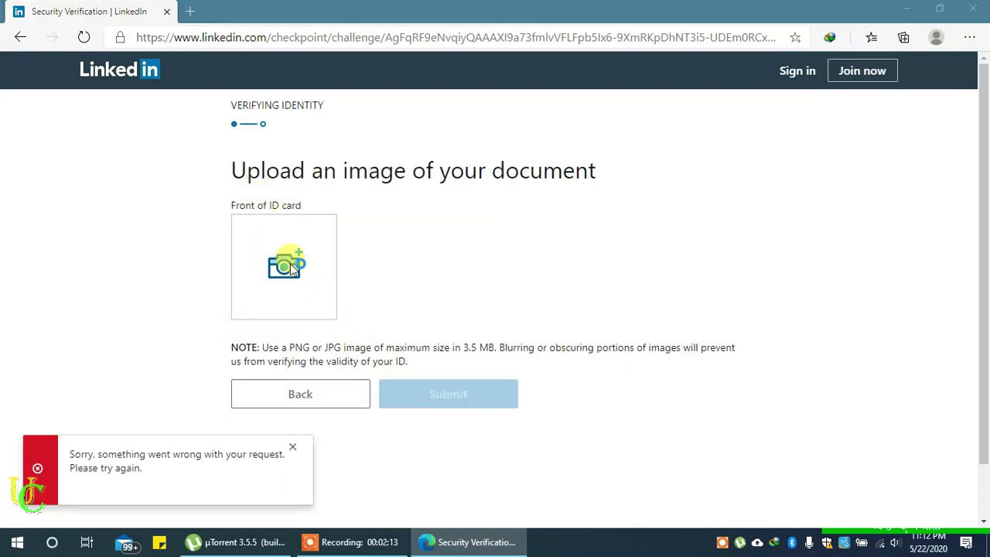
{"action": "left_click", "coordinate": [290, 262]}
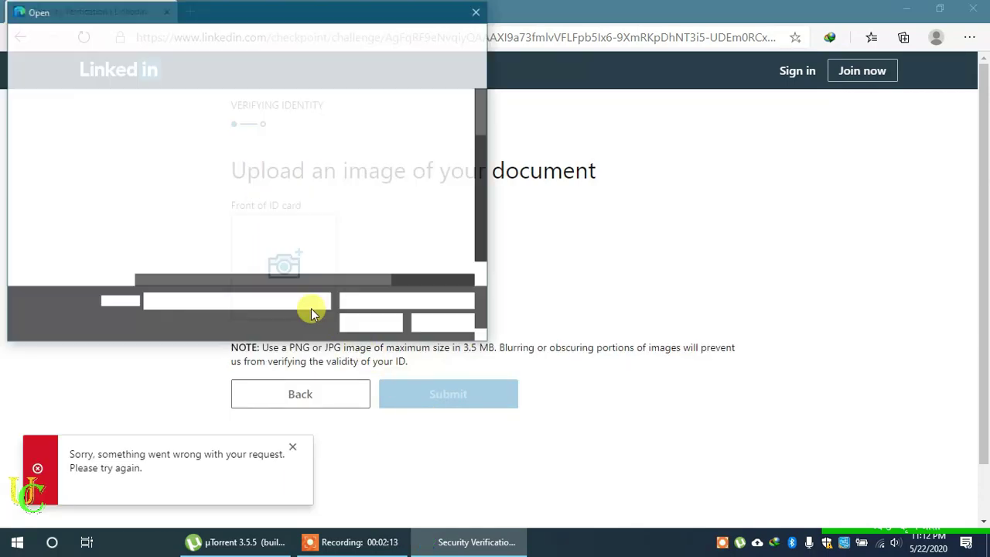
{"action": "left_click", "coordinate": [186, 121]}
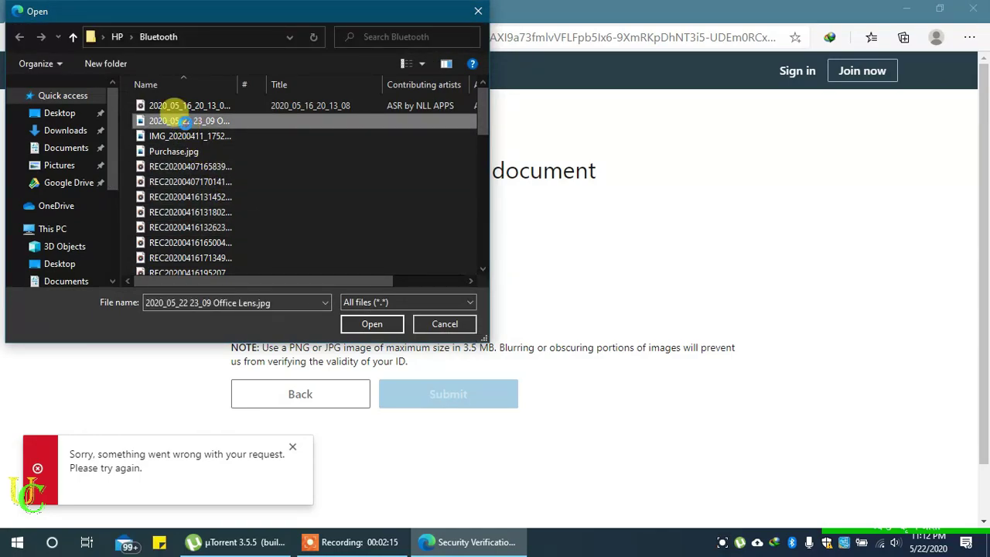
{"action": "left_click", "coordinate": [371, 324]}
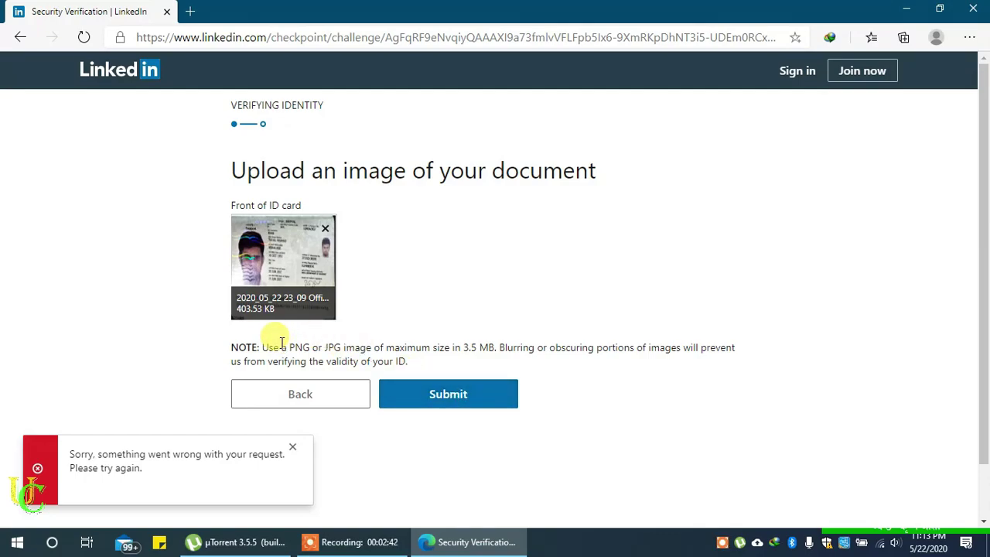
{"action": "left_click_drag", "start_coordinate": [281, 341], "coordinate": [607, 353]}
{"action": "left_click", "coordinate": [572, 347]}
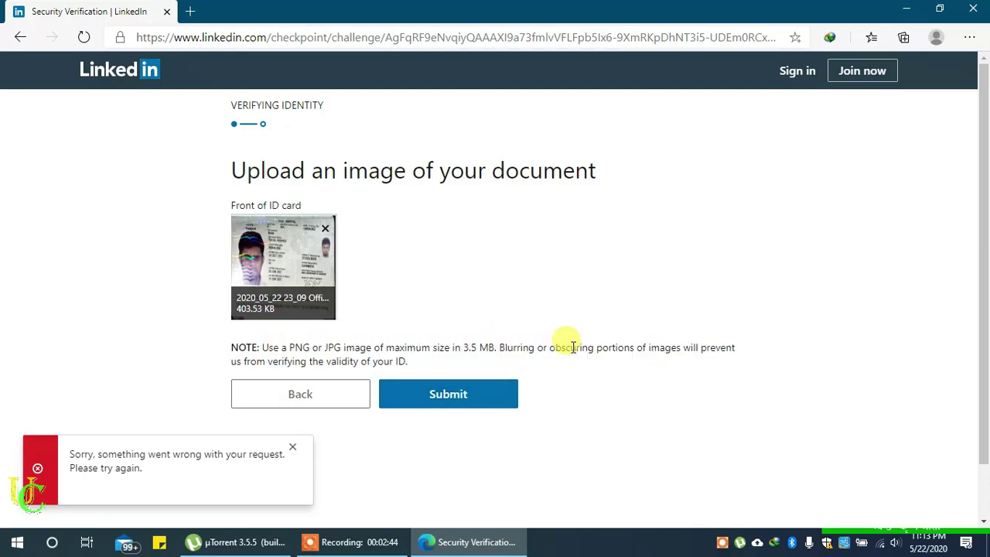
Step: Submit the passport image and review the documents-received confirmation
{"action": "left_click", "coordinate": [452, 395]}
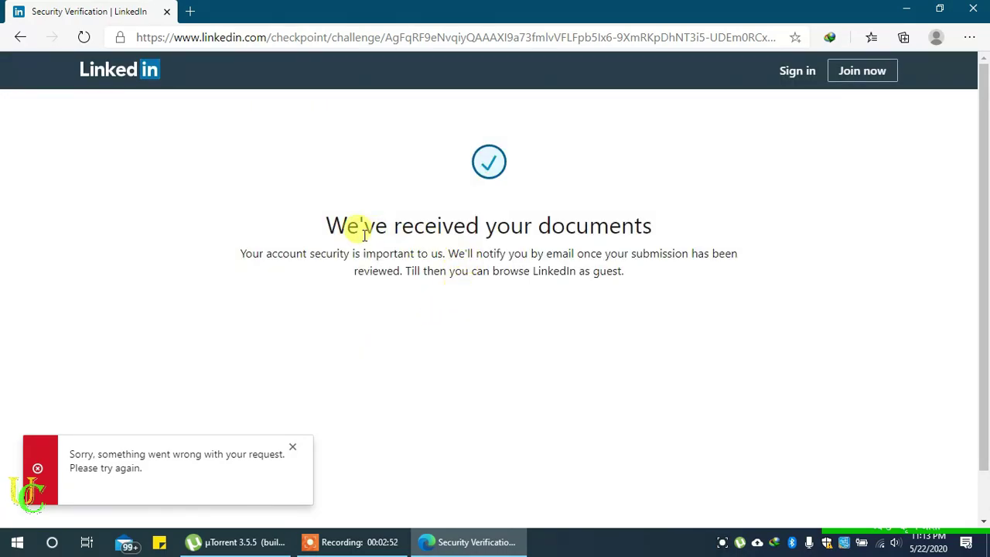
{"action": "left_click_drag", "start_coordinate": [326, 224], "coordinate": [641, 227]}
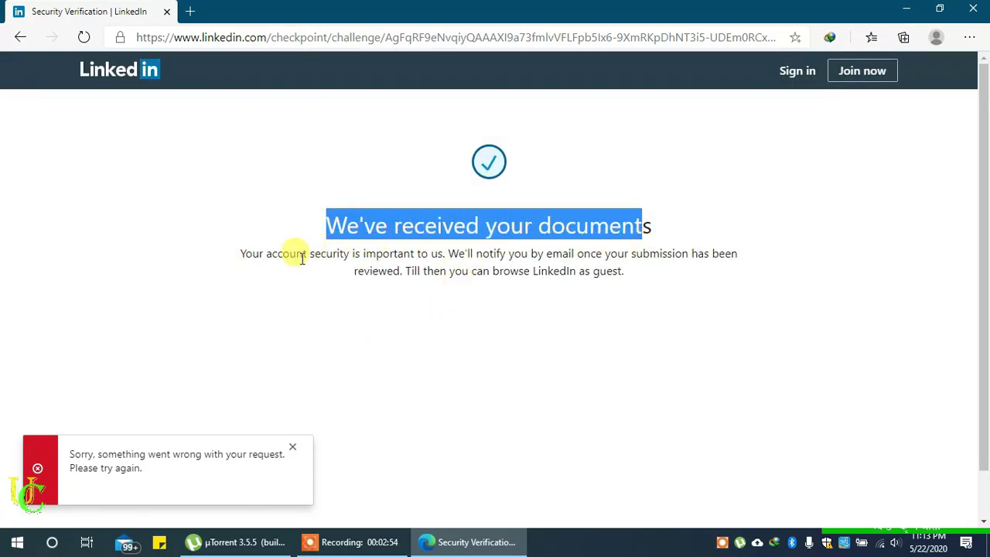
{"action": "left_click", "coordinate": [627, 284]}
{"action": "scroll", "coordinate": [425, 431], "scroll_direction": "down", "scroll_amount": 1}
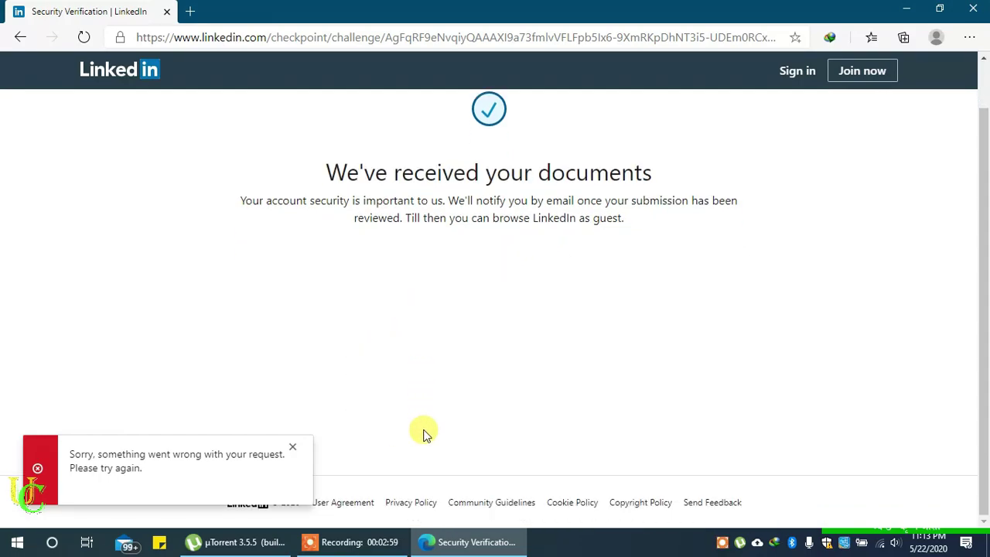
Step: Dismiss the error notice, pick Identity Card as ID type, and continue to the upload page
{"action": "left_click", "coordinate": [293, 452]}
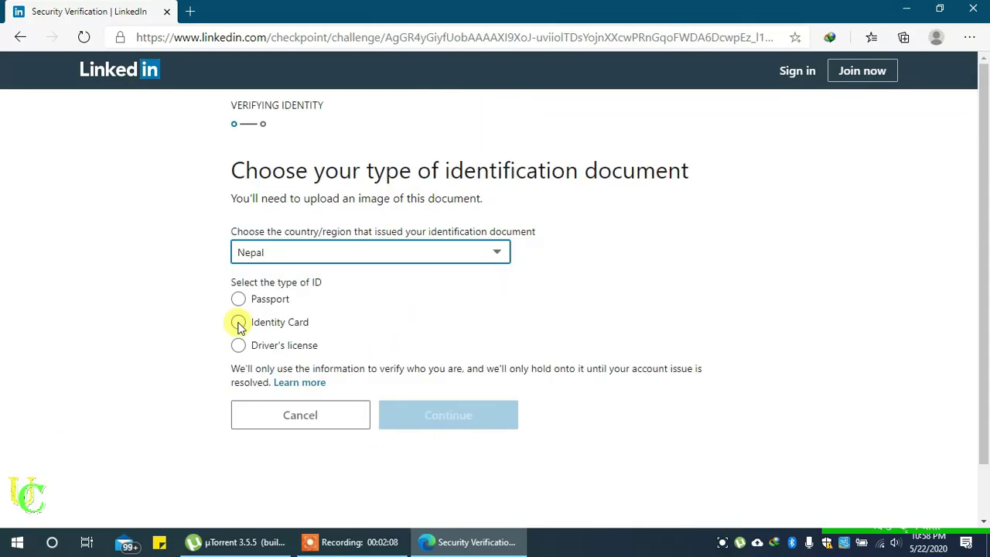
{"action": "left_click", "coordinate": [239, 324]}
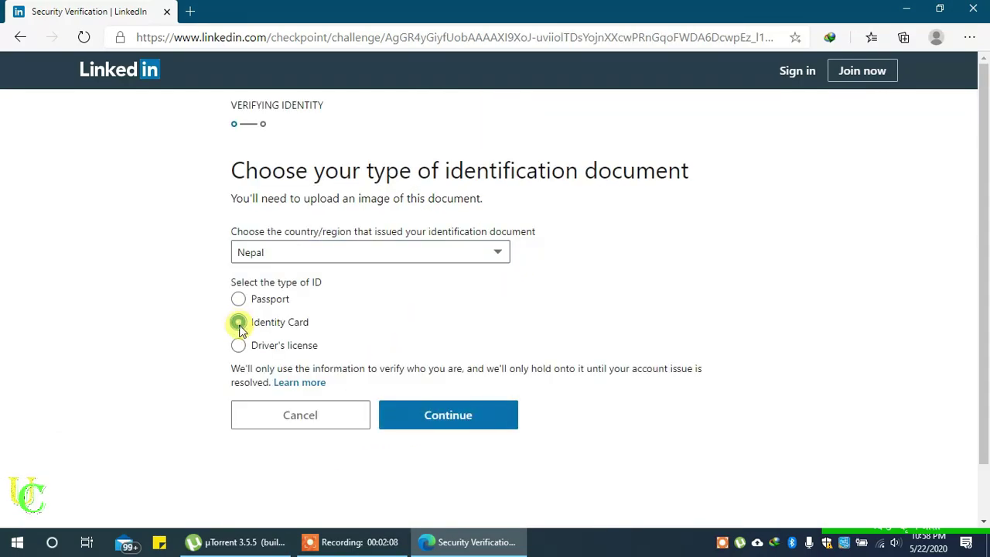
{"action": "left_click", "coordinate": [456, 419]}
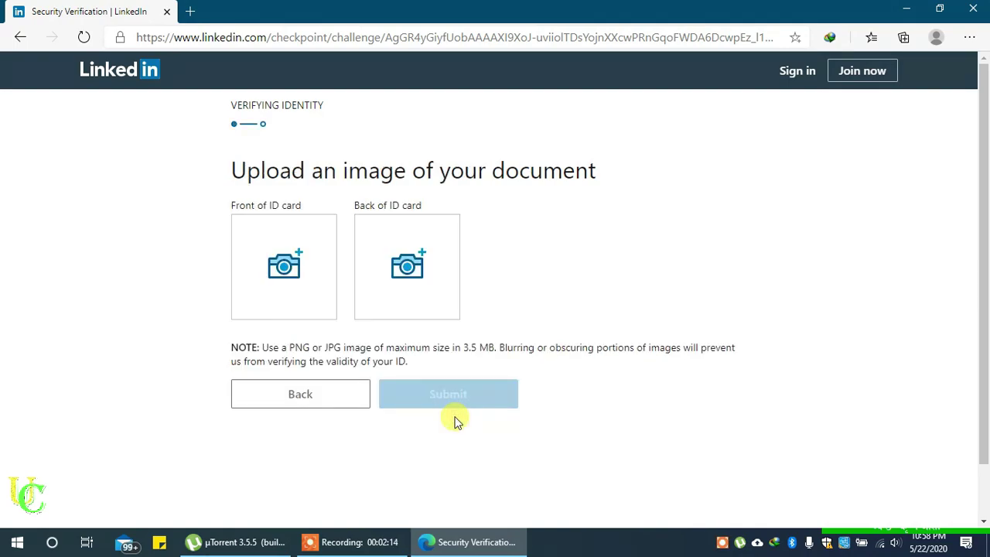
Step: Attach the third citizenship scan as the front of the ID card
{"action": "left_click", "coordinate": [290, 265]}
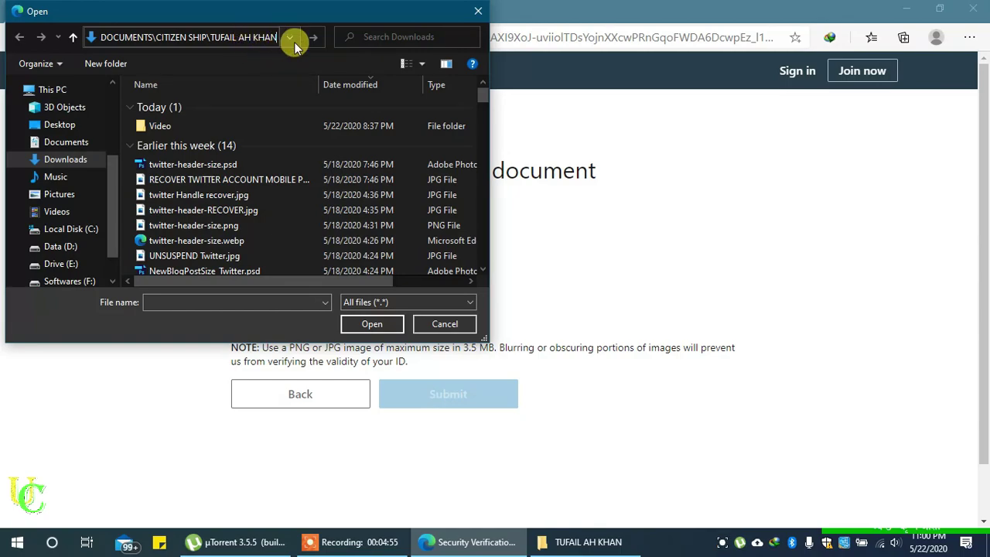
{"action": "key", "text": "Return"}
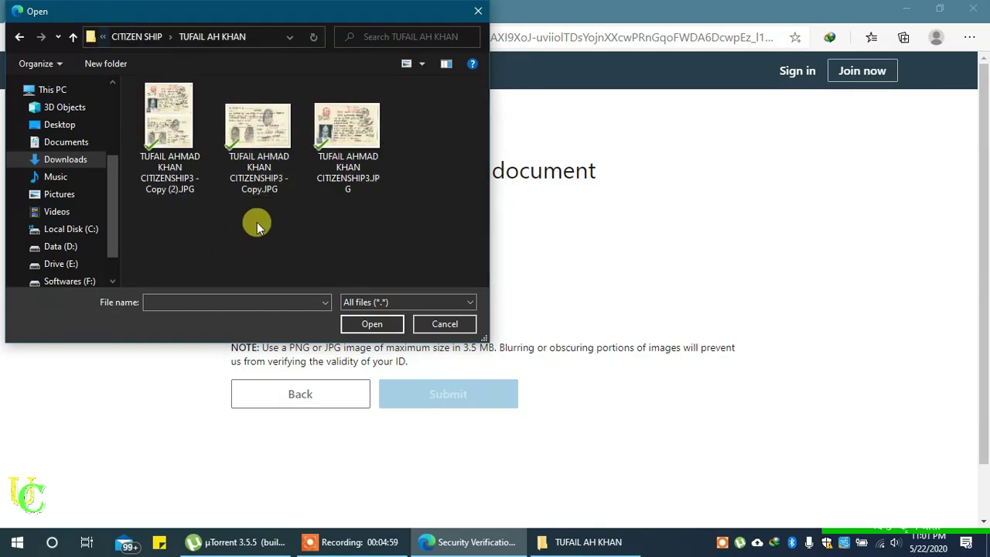
{"action": "left_click", "coordinate": [347, 126]}
{"action": "key", "text": "Return"}
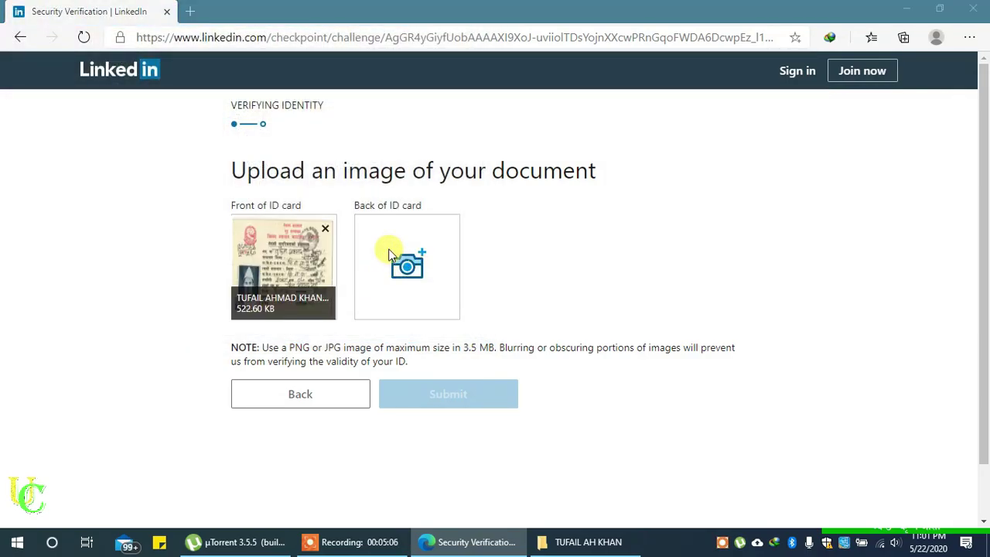
Step: Attach the back-side ID card image and submit both images for verification
{"action": "left_click", "coordinate": [407, 265]}
{"action": "left_click", "coordinate": [261, 133]}
{"action": "key", "text": "Return"}
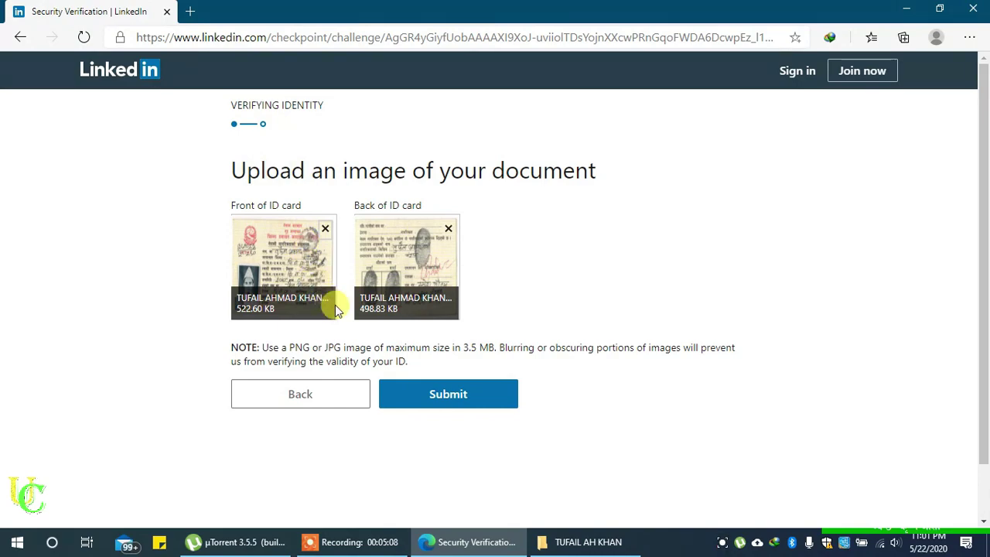
{"action": "scroll", "coordinate": [323, 376], "scroll_direction": "down", "scroll_amount": 1}
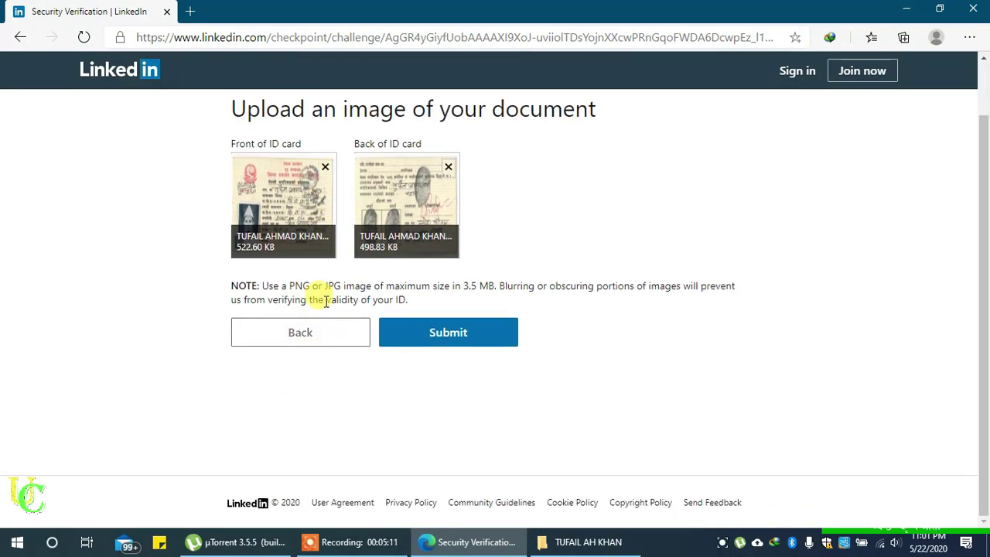
{"action": "scroll", "coordinate": [467, 304], "scroll_direction": "up", "scroll_amount": 1}
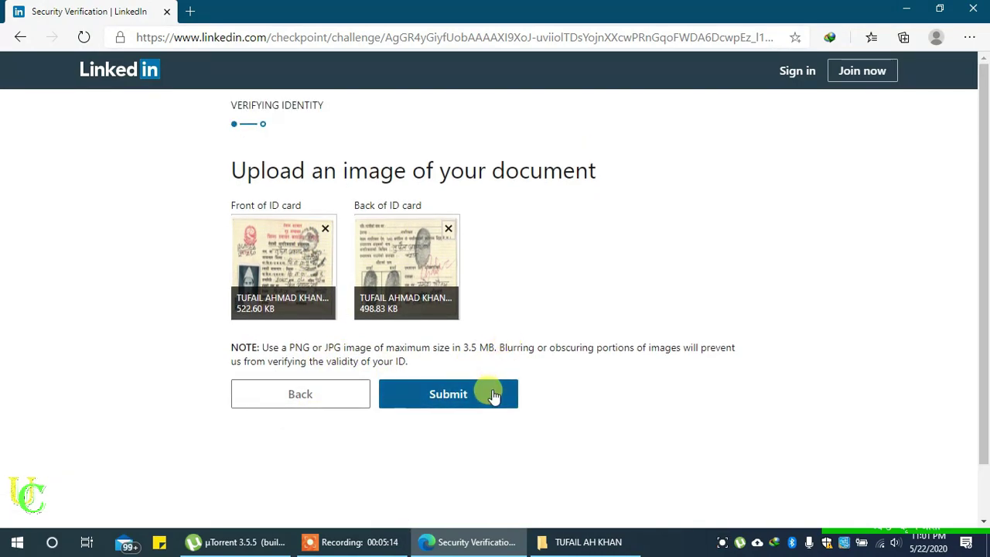
{"action": "left_click", "coordinate": [456, 400]}
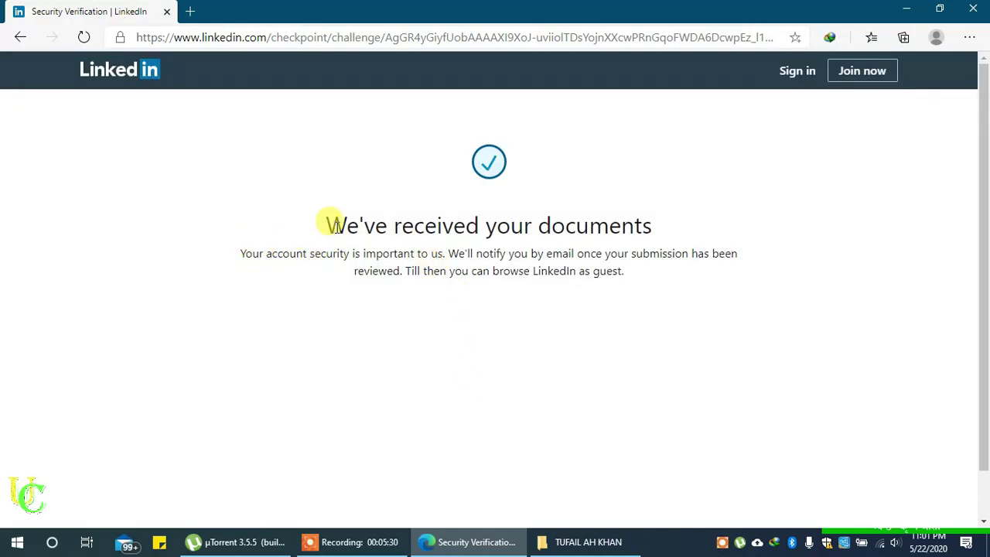
Step: Load Gmail in a new browser tab
{"action": "left_click_drag", "start_coordinate": [330, 221], "coordinate": [711, 232]}
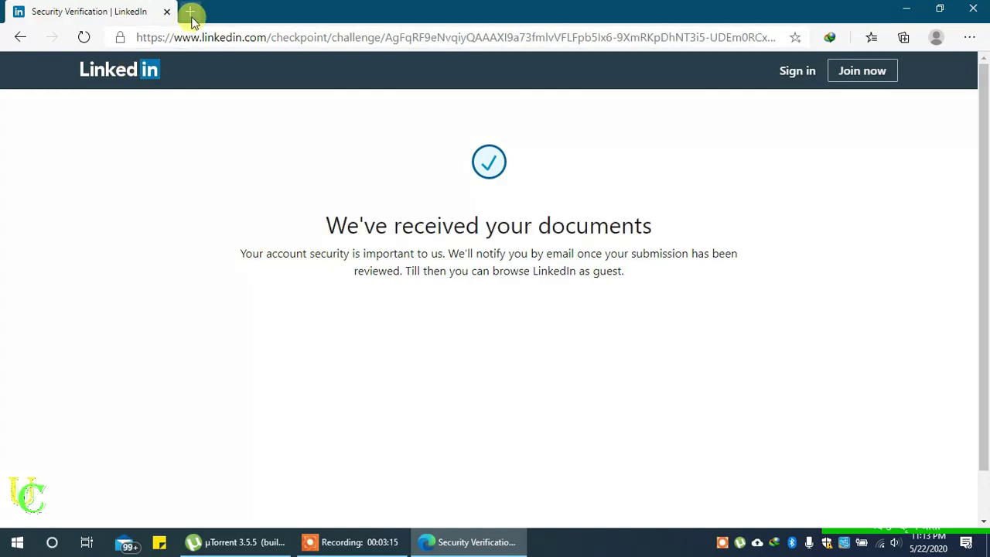
{"action": "left_click", "coordinate": [190, 11]}
{"action": "type", "text": "gm"}
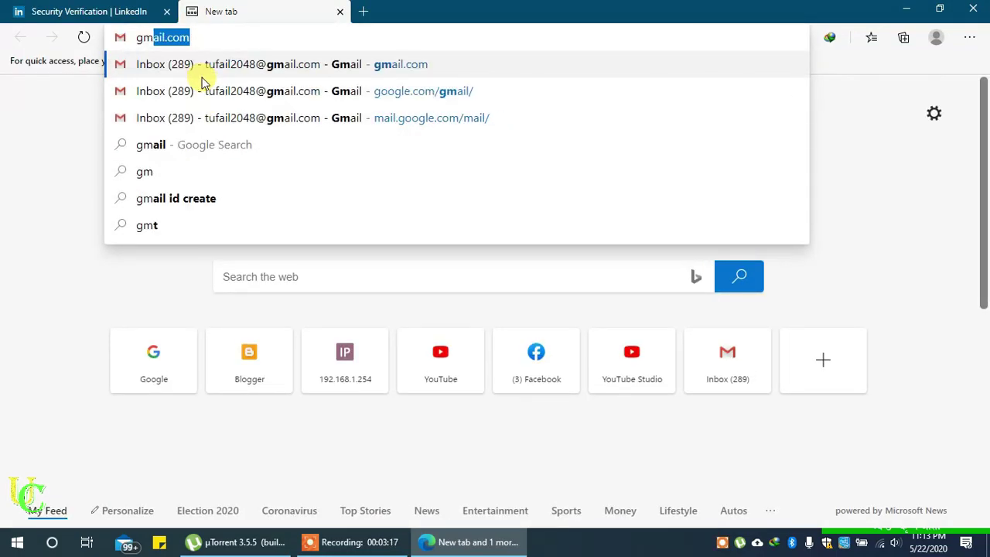
{"action": "key", "text": "Return"}
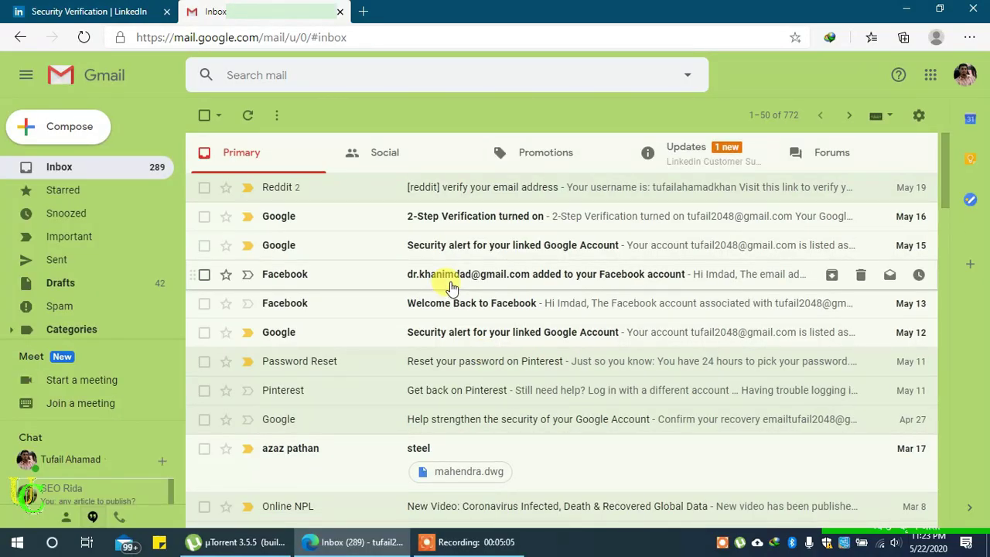
Step: Open the newest LinkedIn Jumio Id Verification for Appeal email under Updates
{"action": "left_click", "coordinate": [723, 160]}
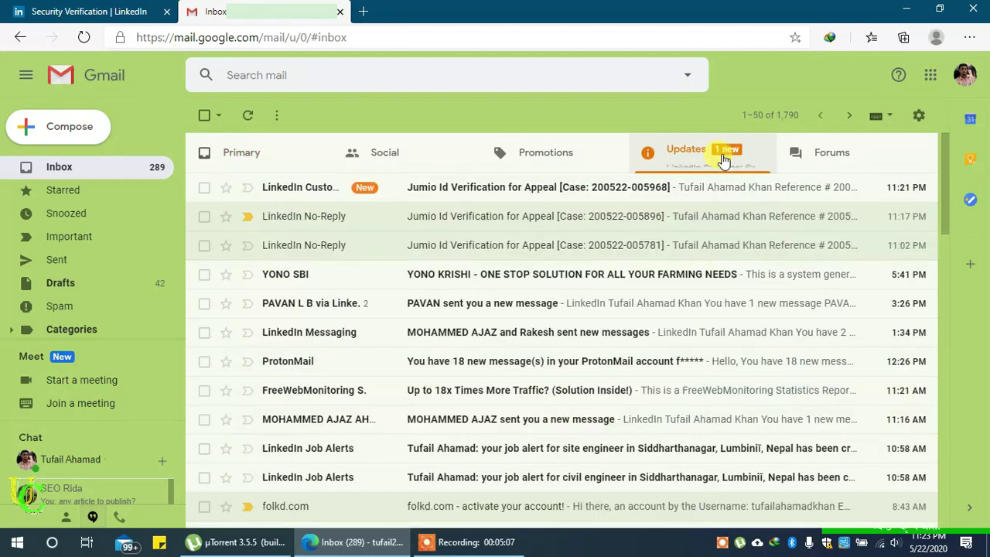
{"action": "left_click", "coordinate": [523, 195]}
{"action": "scroll", "coordinate": [490, 287], "scroll_direction": "down", "scroll_amount": 1}
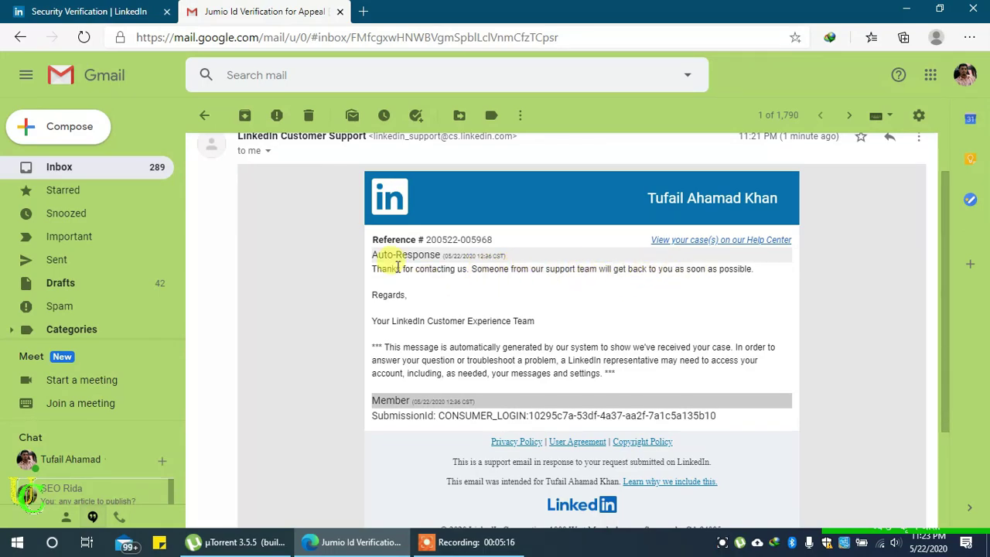
{"action": "left_click_drag", "start_coordinate": [379, 268], "coordinate": [753, 271]}
Step: Read through the earlier Jumio email rejecting the ID as an unsupported or unreadable type
{"action": "left_click", "coordinate": [717, 281]}
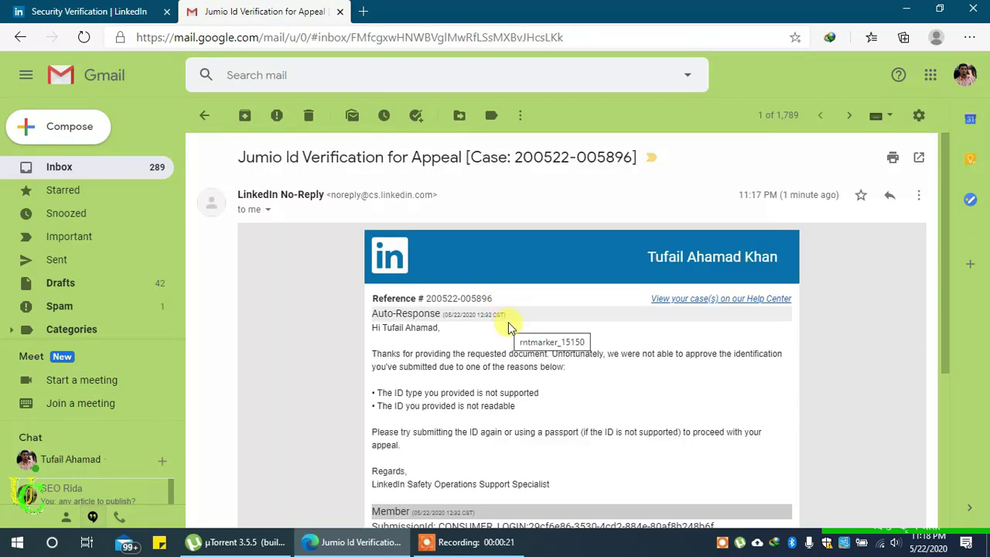
{"action": "scroll", "coordinate": [511, 346], "scroll_direction": "down", "scroll_amount": 1}
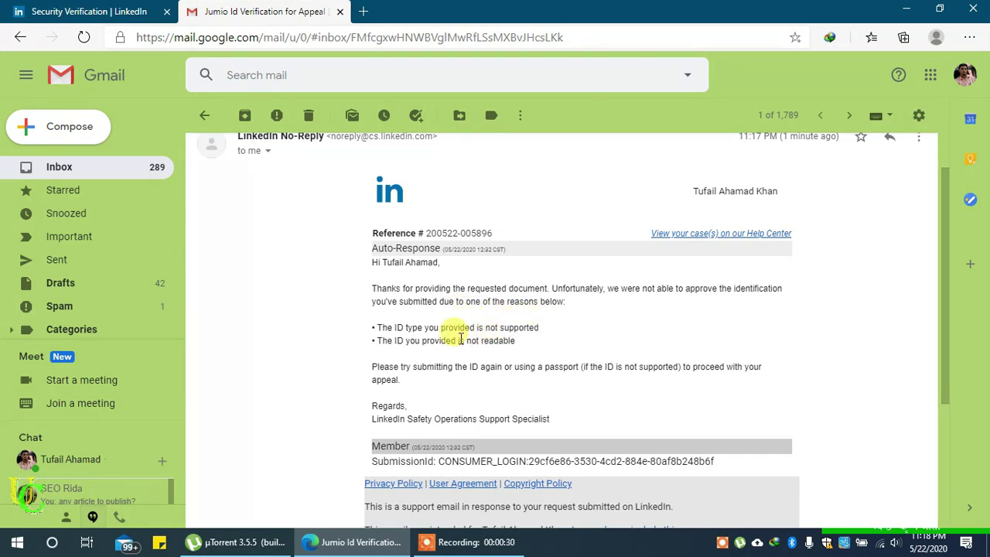
{"action": "double_click", "coordinate": [422, 327]}
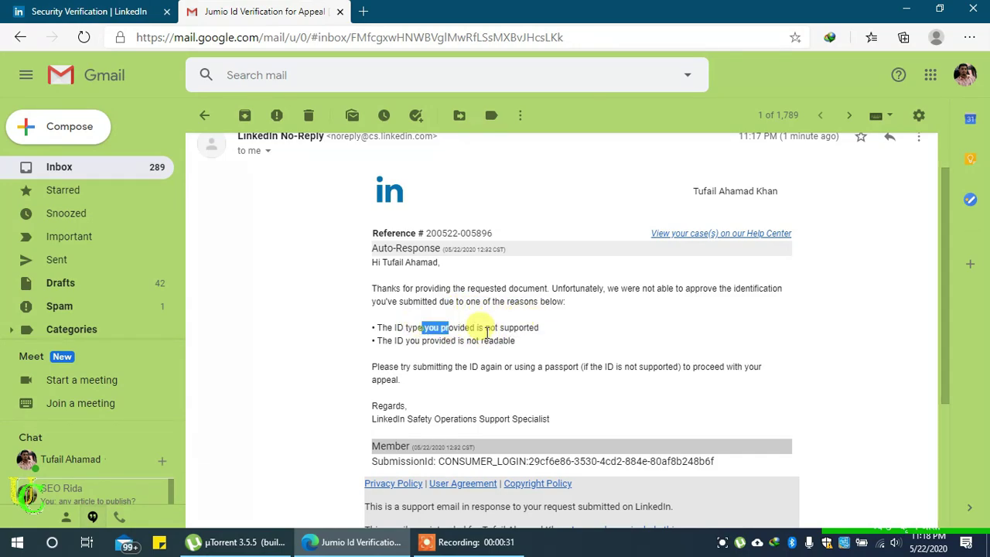
{"action": "left_click", "coordinate": [430, 344]}
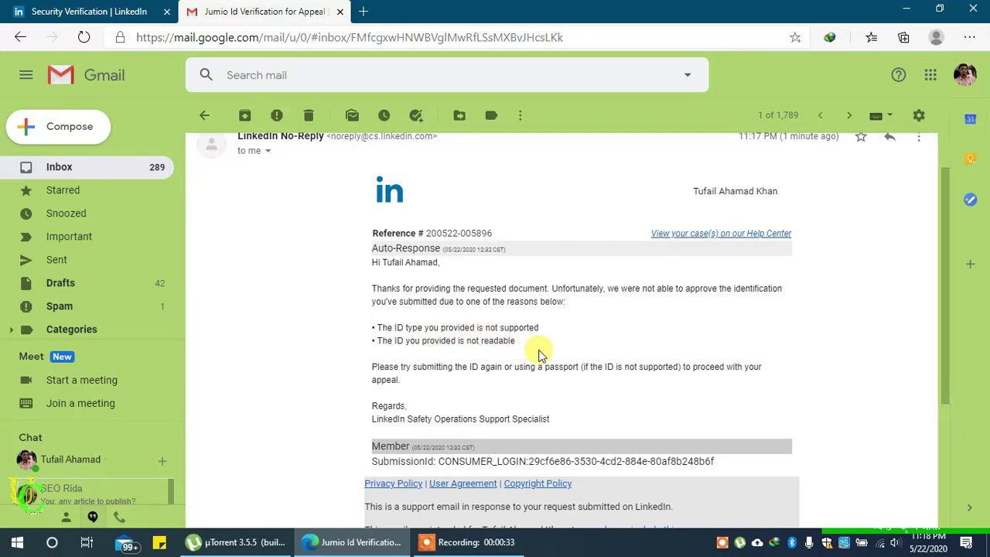
{"action": "scroll", "coordinate": [509, 382], "scroll_direction": "down", "scroll_amount": 1}
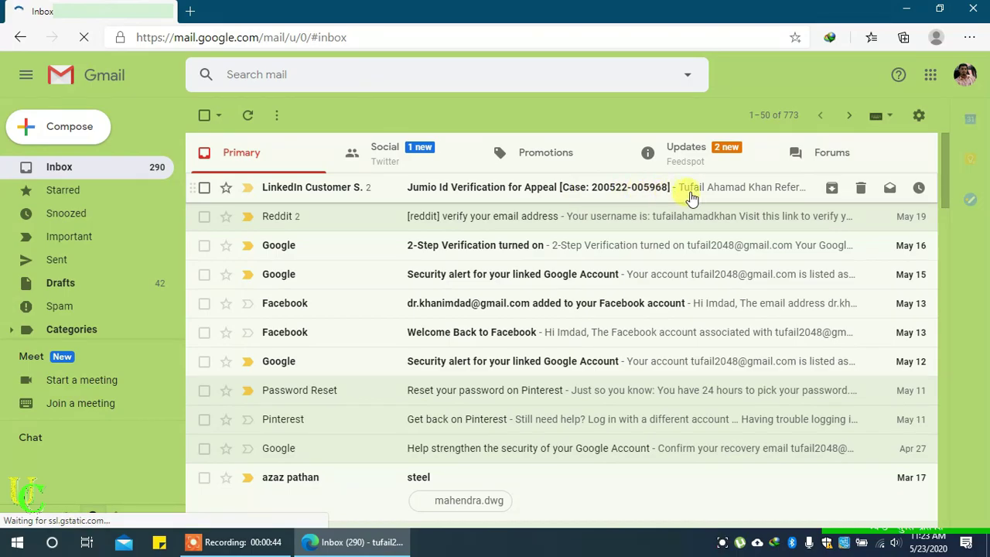
Step: Open the LinkedIn Customer Support thread and read the reply about the flagged invitations
{"action": "left_click", "coordinate": [622, 187]}
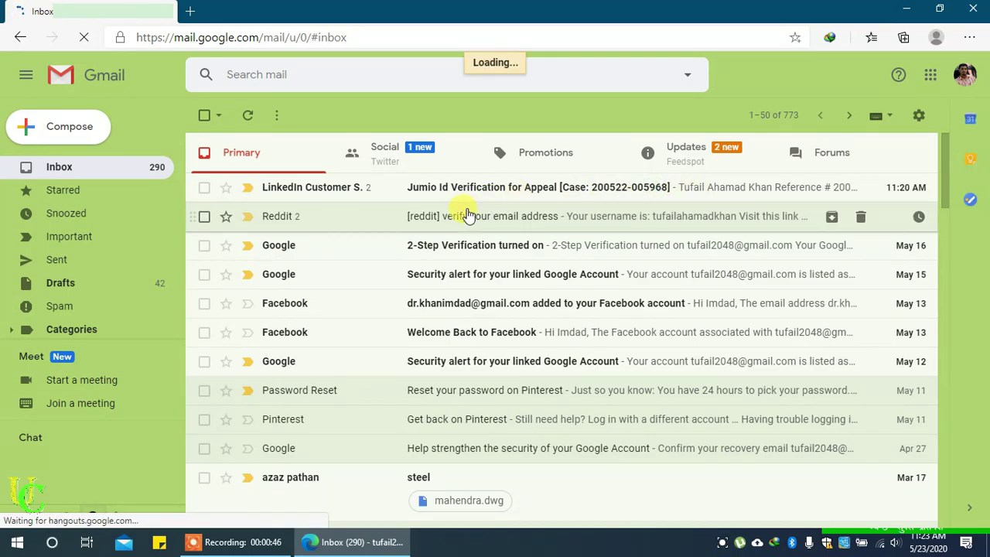
{"action": "scroll", "coordinate": [431, 267], "scroll_direction": "down", "scroll_amount": 3}
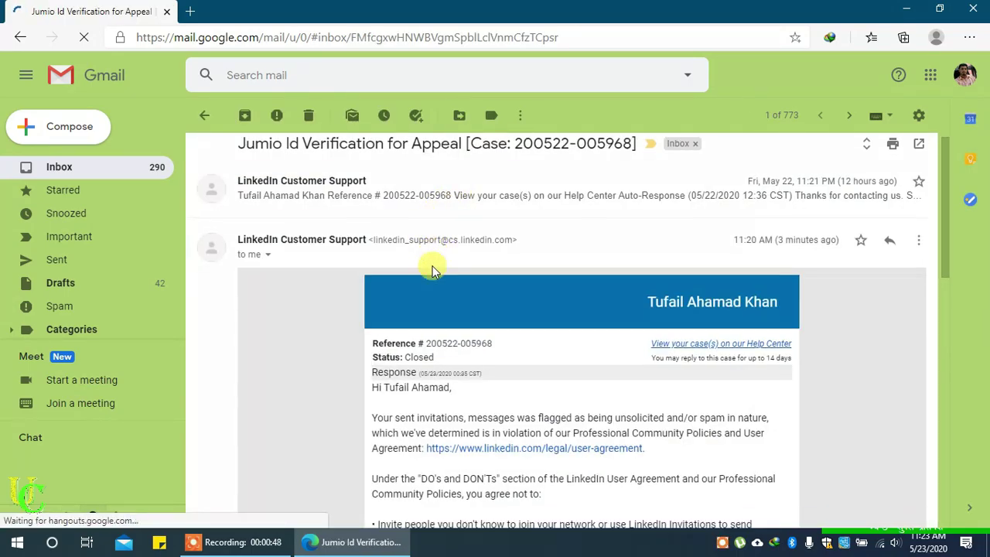
{"action": "scroll", "coordinate": [430, 267], "scroll_direction": "down", "scroll_amount": 2}
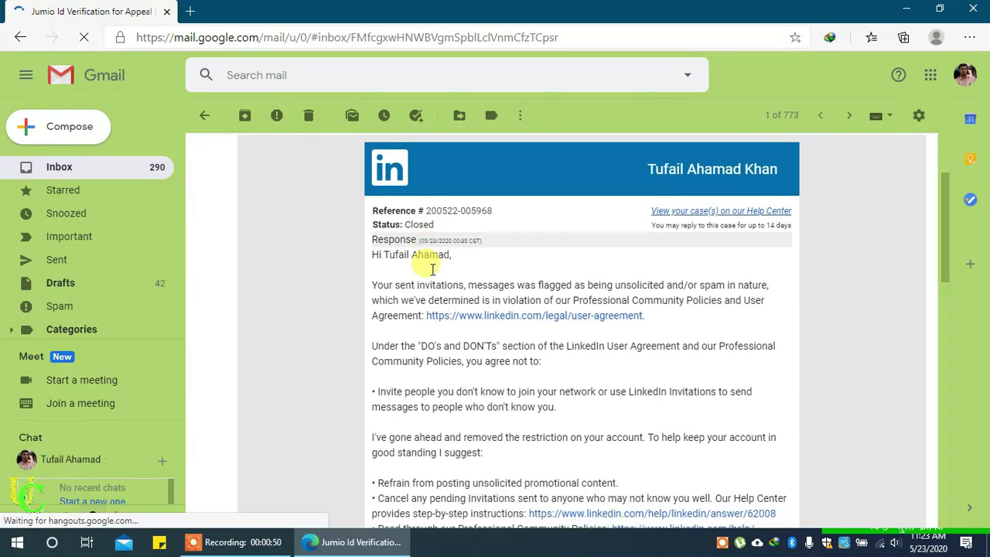
{"action": "left_click_drag", "start_coordinate": [376, 253], "coordinate": [777, 264]}
{"action": "left_click", "coordinate": [773, 260]}
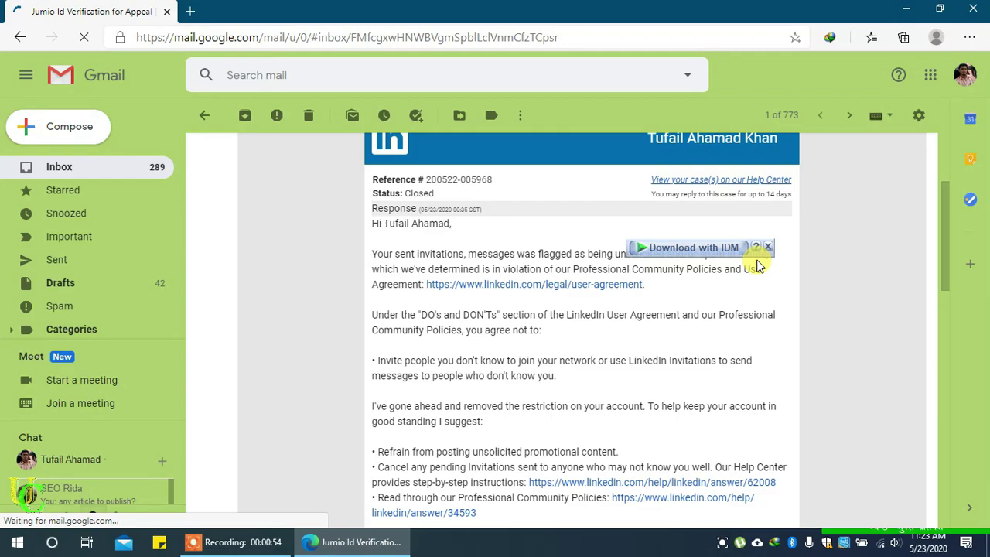
{"action": "left_click", "coordinate": [563, 266]}
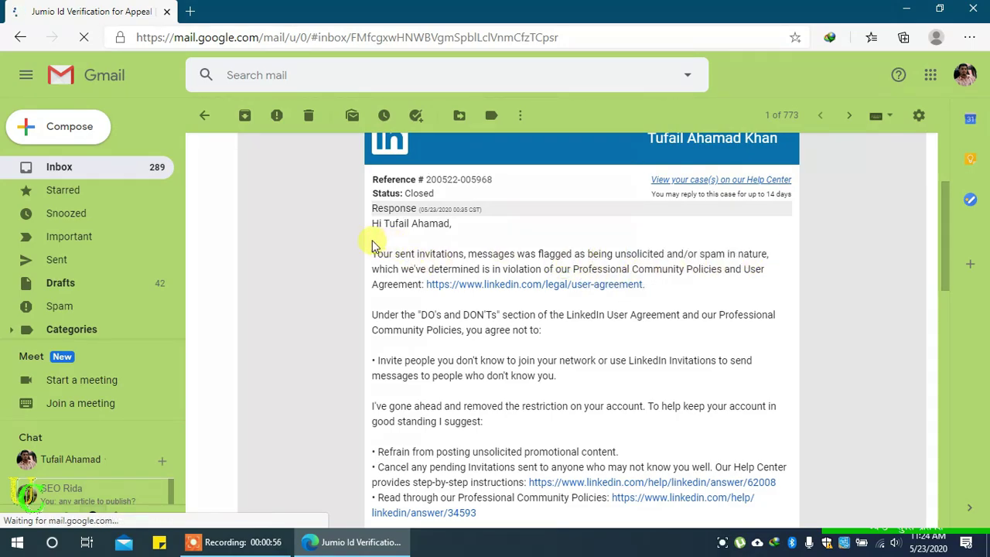
{"action": "left_click_drag", "start_coordinate": [373, 252], "coordinate": [773, 260]}
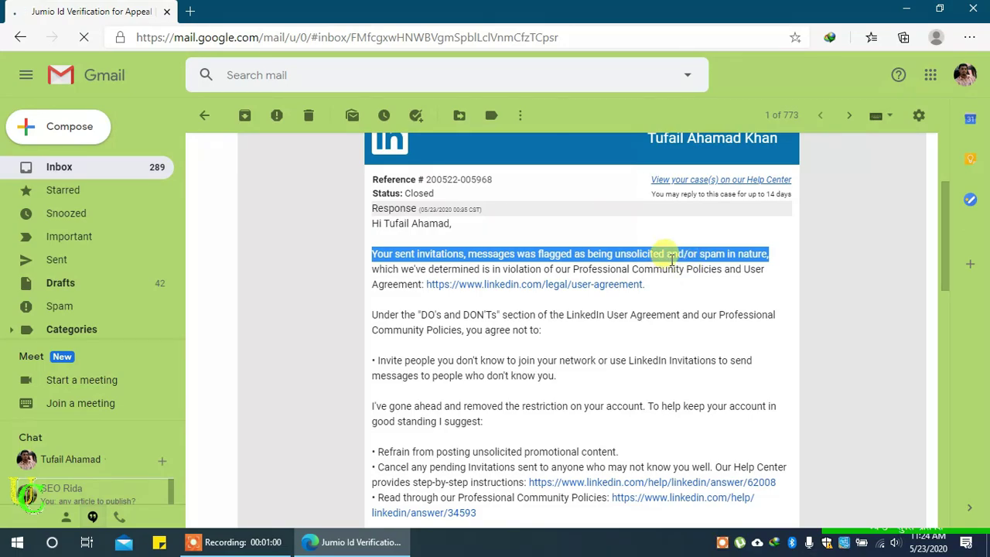
{"action": "left_click", "coordinate": [663, 282]}
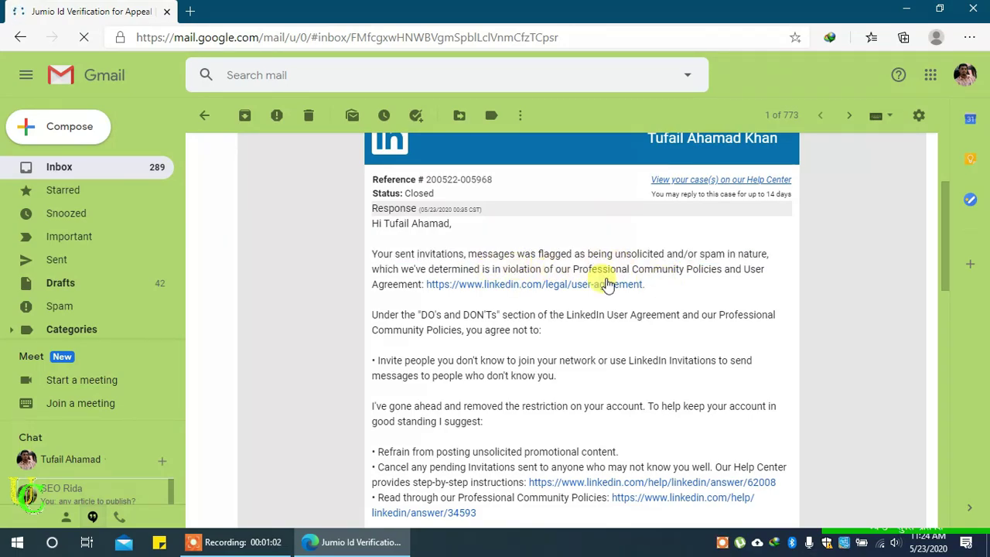
Step: Scroll through the rest of the reply and open its LinkedIn user-agreement link in a new tab
{"action": "scroll", "coordinate": [433, 302], "scroll_direction": "down", "scroll_amount": 1}
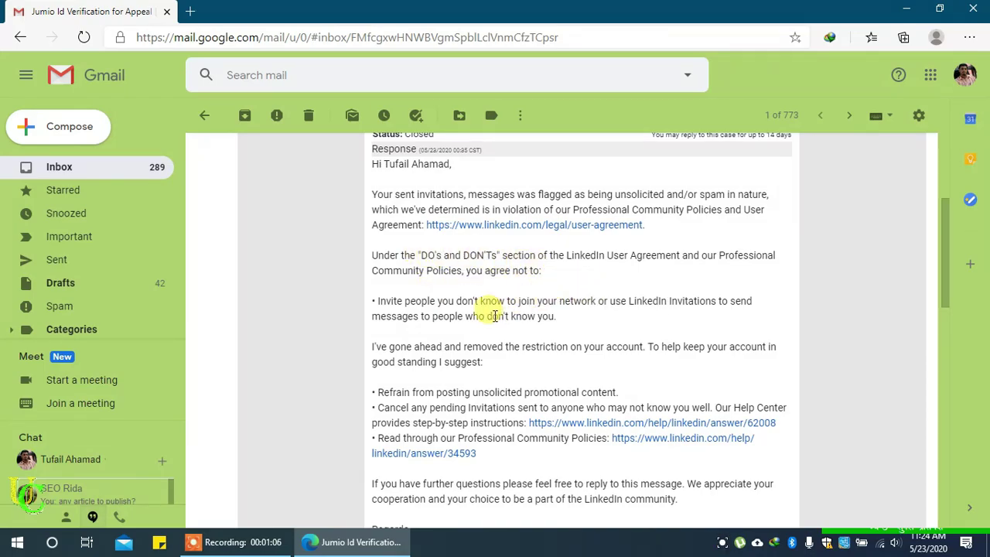
{"action": "scroll", "coordinate": [444, 313], "scroll_direction": "down", "scroll_amount": 1}
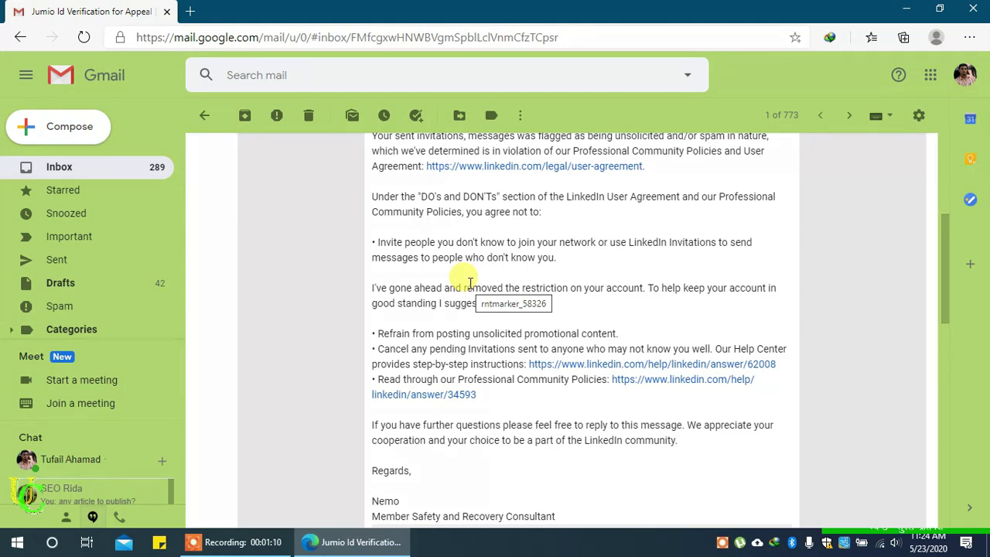
{"action": "scroll", "coordinate": [472, 283], "scroll_direction": "down", "scroll_amount": 1}
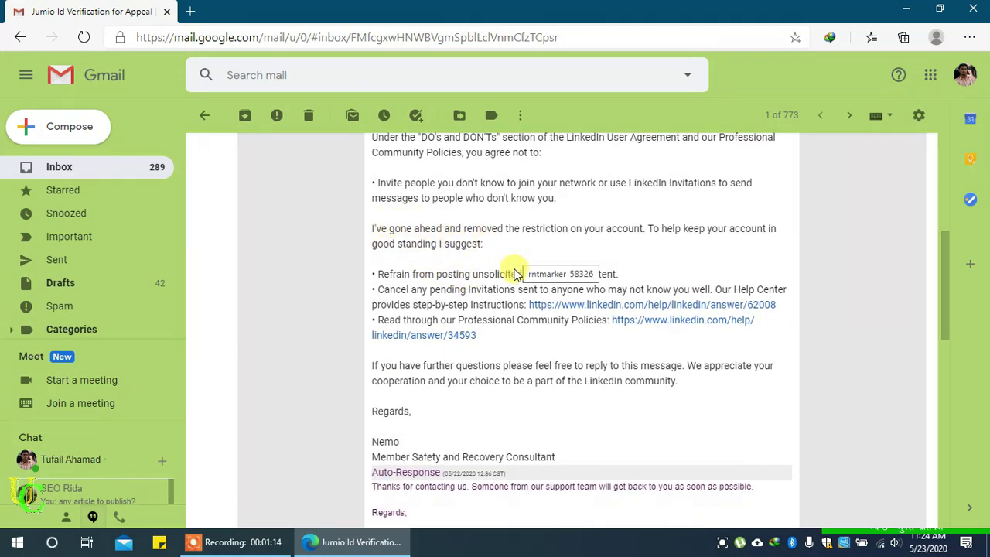
{"action": "scroll", "coordinate": [441, 284], "scroll_direction": "down", "scroll_amount": 2}
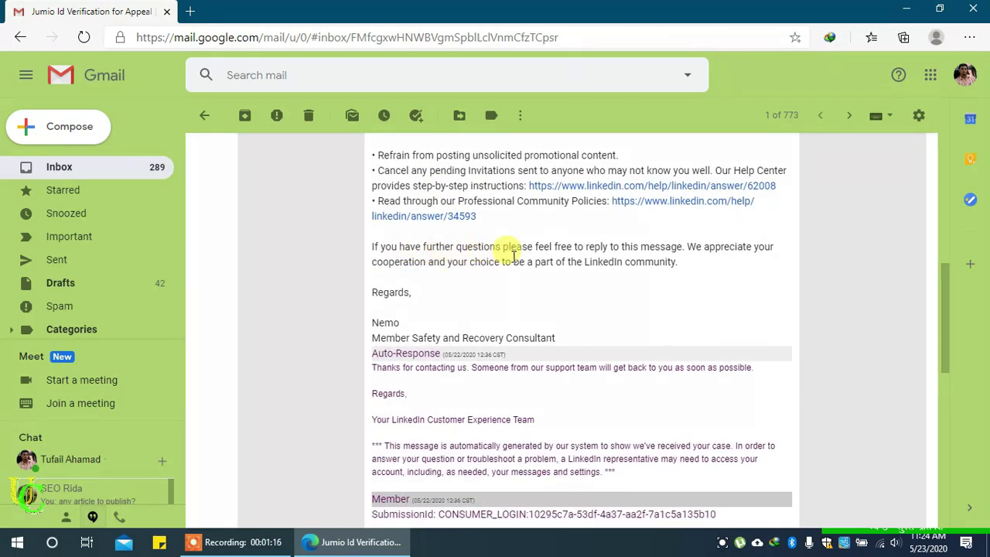
{"action": "scroll", "coordinate": [580, 250], "scroll_direction": "up", "scroll_amount": 4}
{"action": "left_click", "coordinate": [567, 227]}
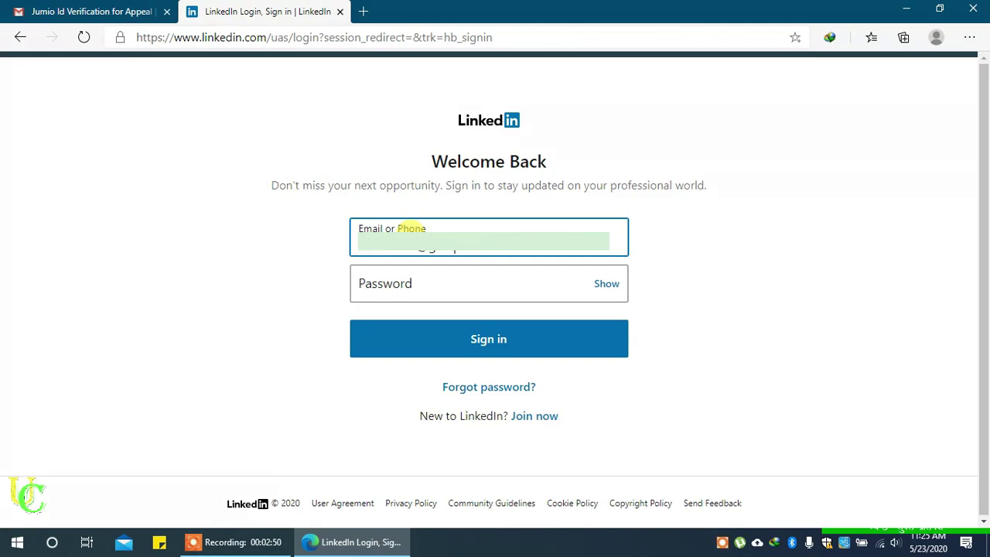
Step: Sign in with the account e-mail and password, then confirm the listed e-mail addresses and phone number
{"action": "key", "text": "Tab"}
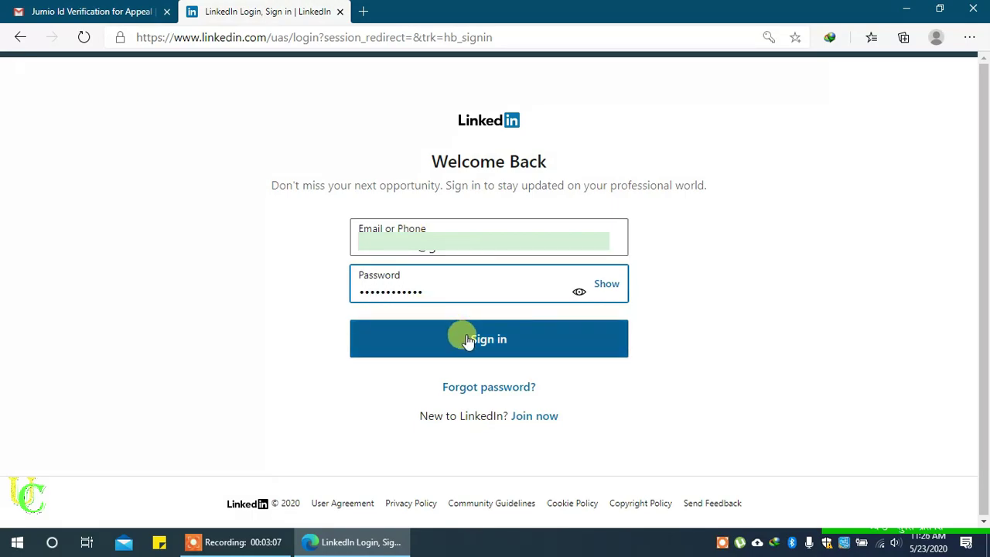
{"action": "left_click", "coordinate": [467, 340]}
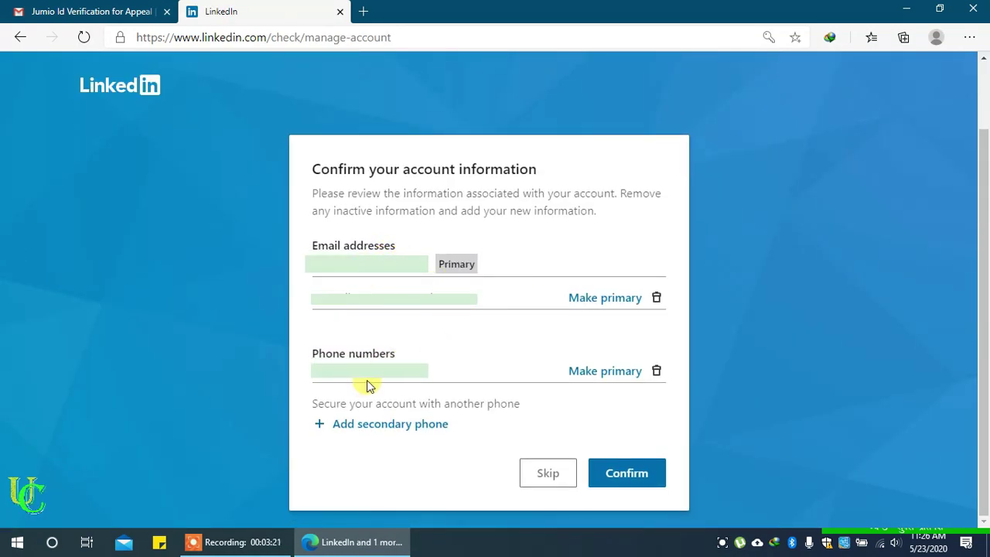
{"action": "left_click", "coordinate": [628, 475]}
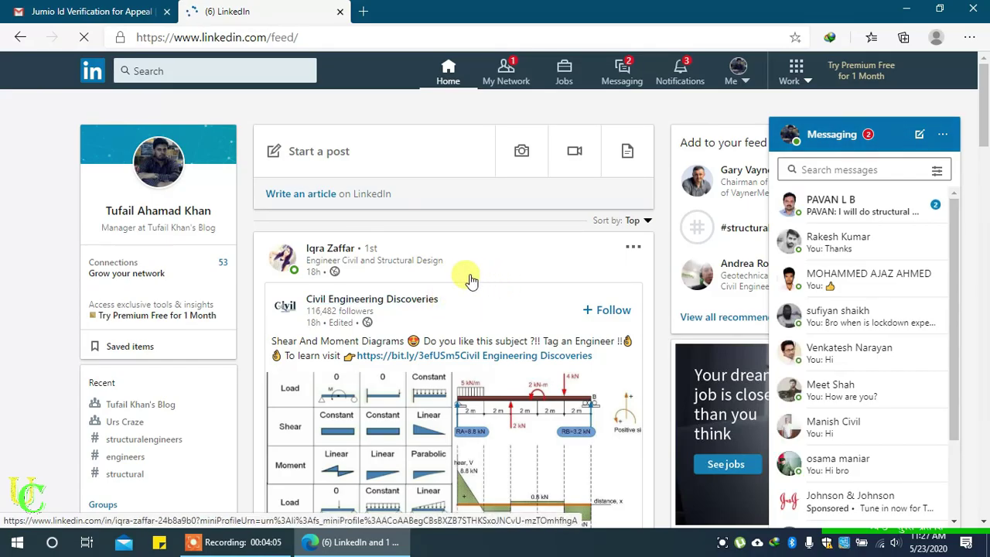
Step: Scroll down and back up through the posts on the restored account's home feed
{"action": "scroll", "coordinate": [467, 282], "scroll_direction": "down", "scroll_amount": 15}
{"action": "scroll", "coordinate": [470, 297], "scroll_direction": "down", "scroll_amount": 3}
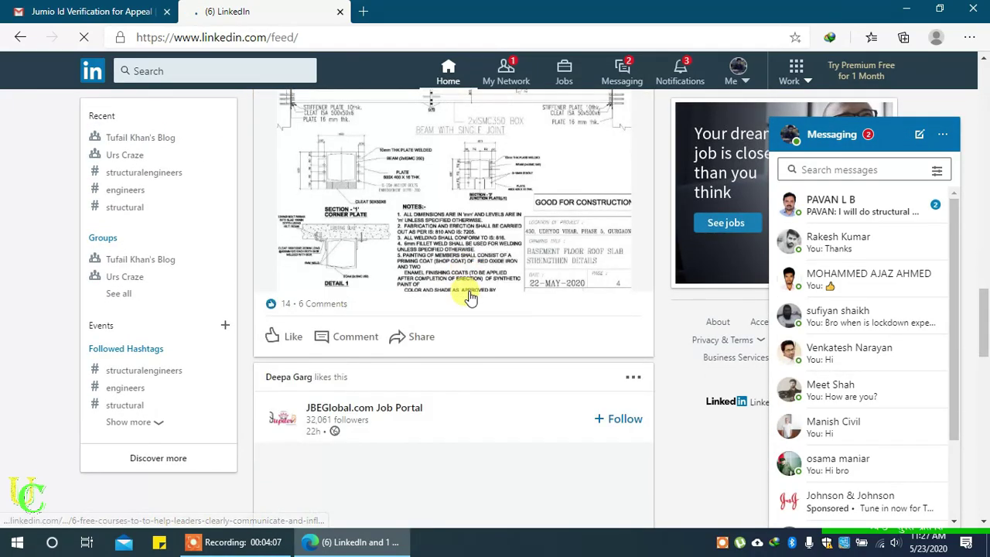
{"action": "scroll", "coordinate": [470, 297], "scroll_direction": "up", "scroll_amount": 3}
{"action": "scroll", "coordinate": [470, 298], "scroll_direction": "up", "scroll_amount": 5}
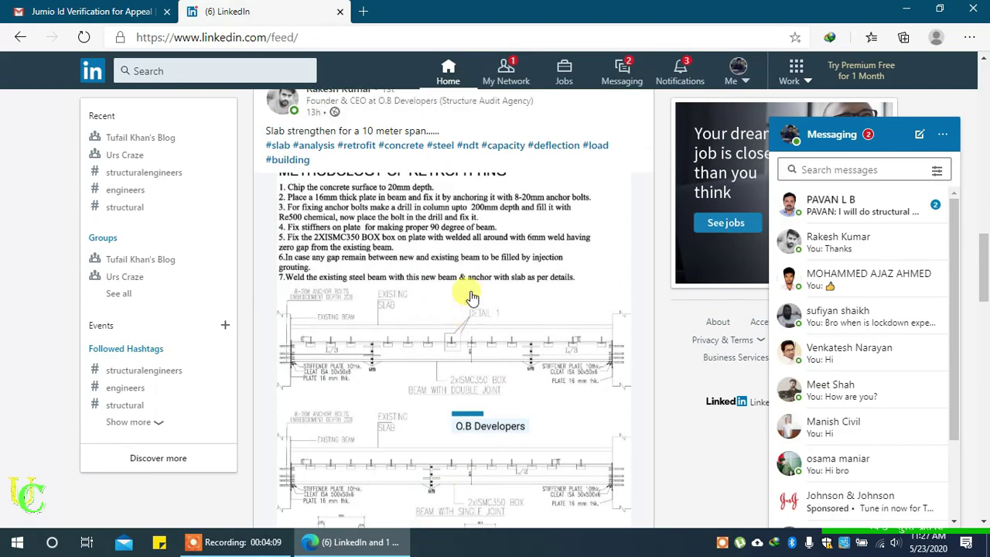